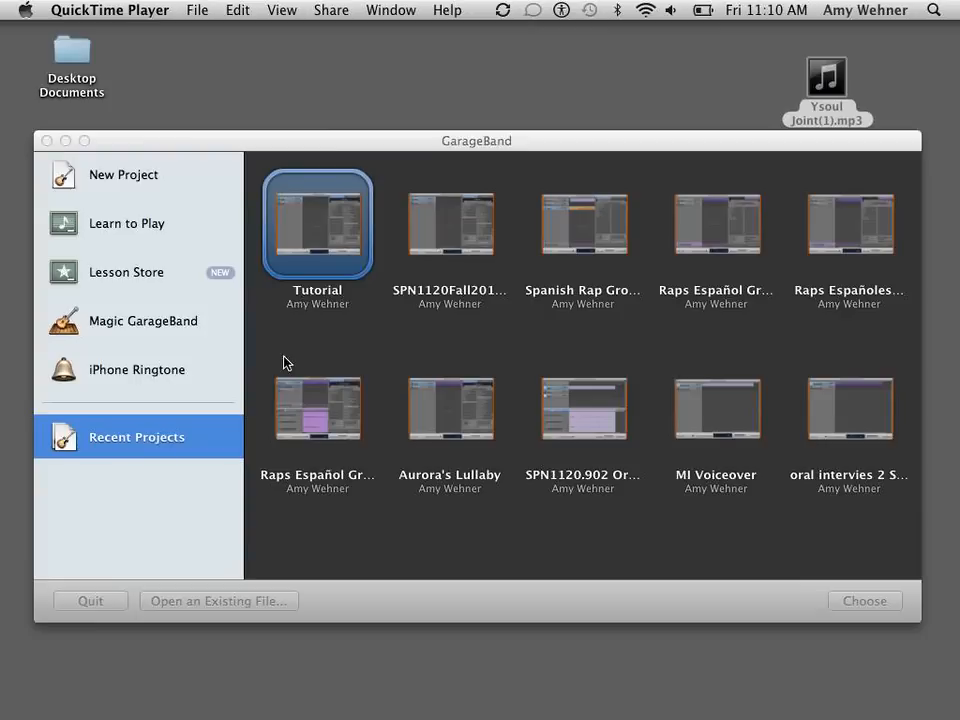
# - Start a new GarageBand project from the Voice template
pyautogui.moveTo(294, 704)
pyautogui.click(100, 181)
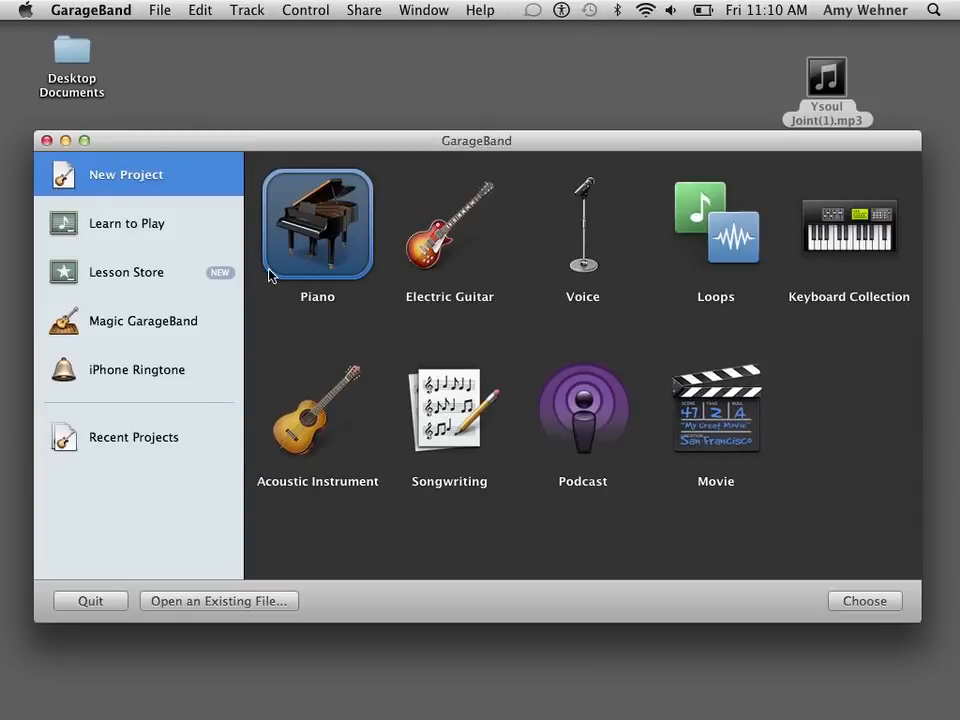
pyautogui.click(587, 268)
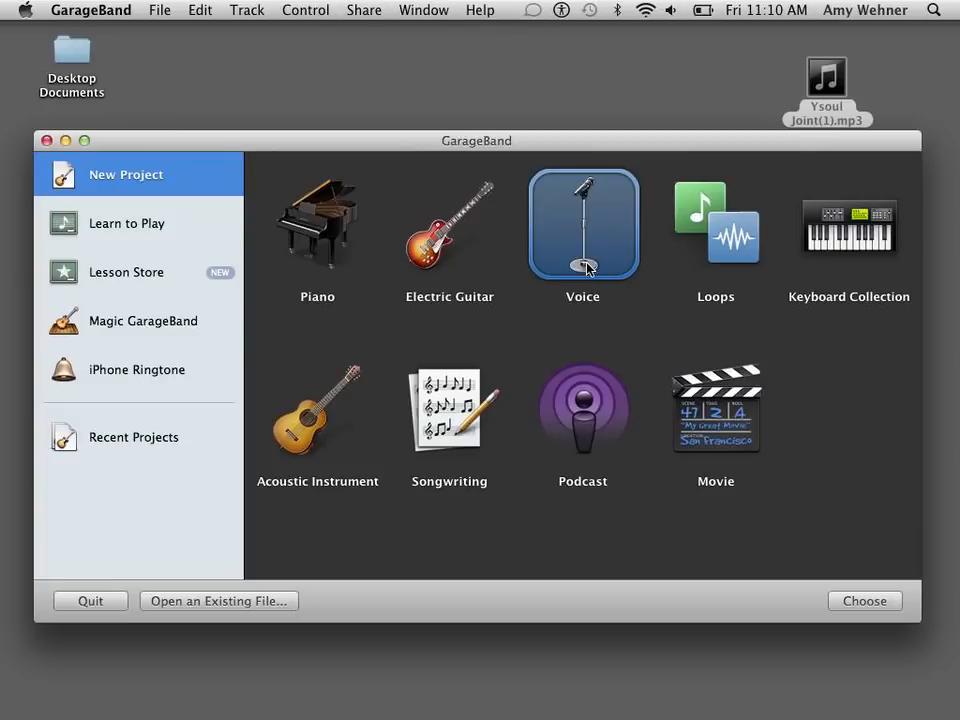
pyautogui.doubleClick(587, 268)
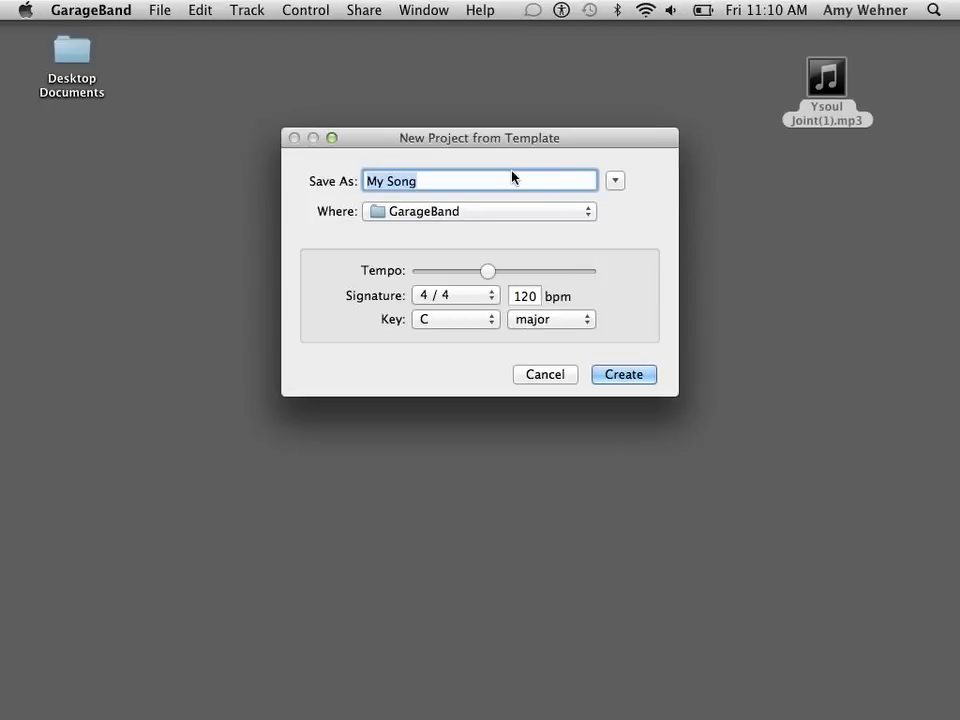
# - Name the project Tutorial and create it in the GarageBand folder, replacing the existing project of that name
pyautogui.write('Te')
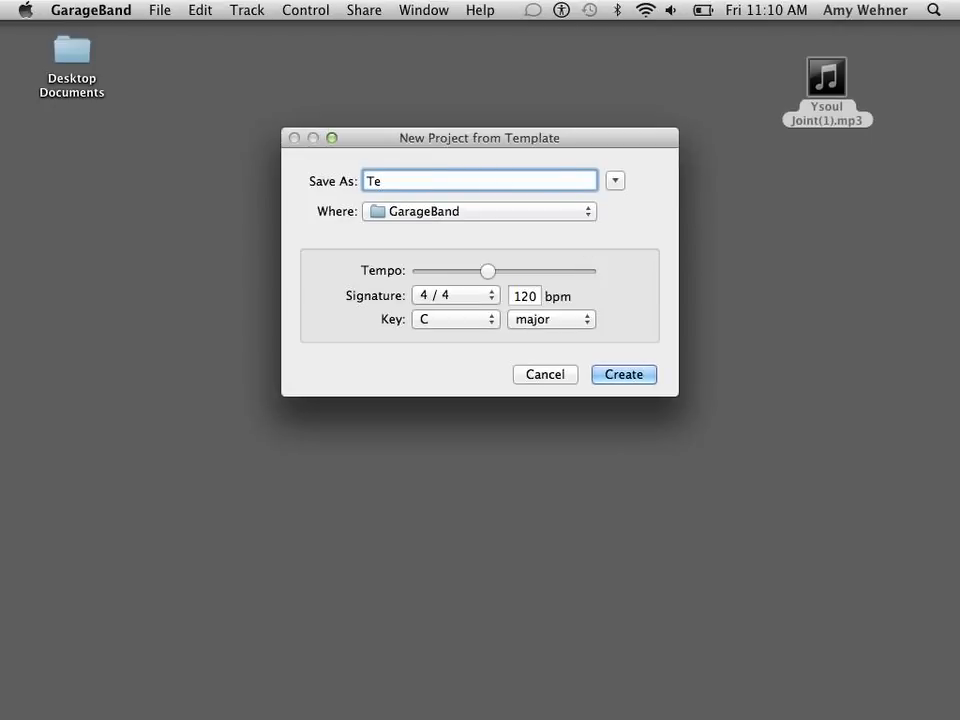
pyautogui.write('mpla')
pyautogui.press('BackSpace')
pyautogui.press('BackSpace')
pyautogui.press('BackSpace')
pyautogui.press('BackSpace')
pyautogui.press('BackSpace')
pyautogui.write('utorial')
pyautogui.click(608, 377)
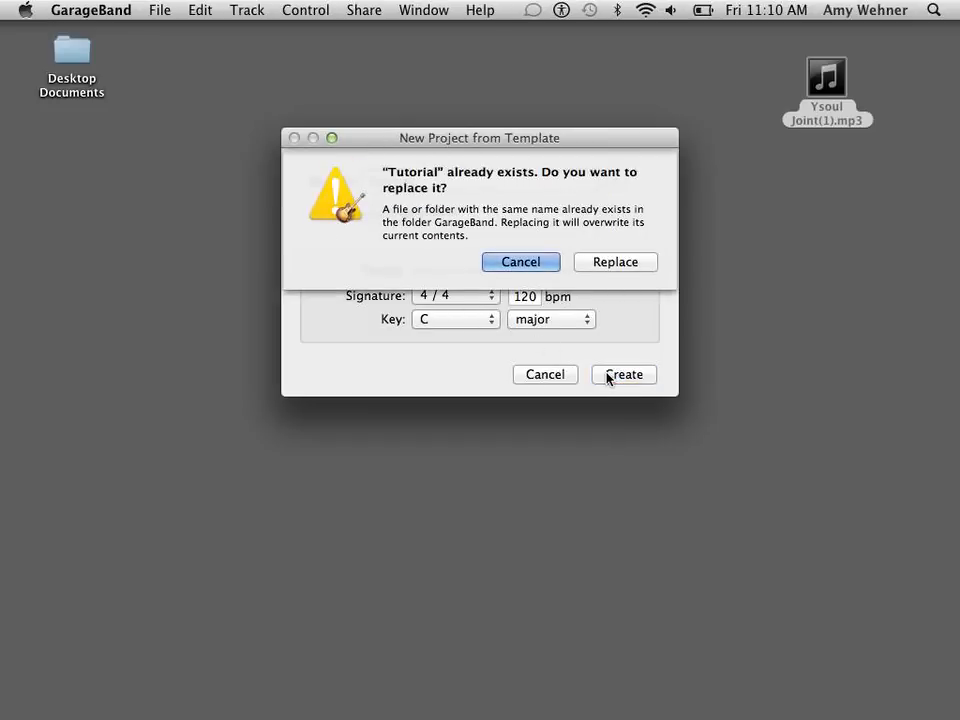
pyautogui.click(610, 264)
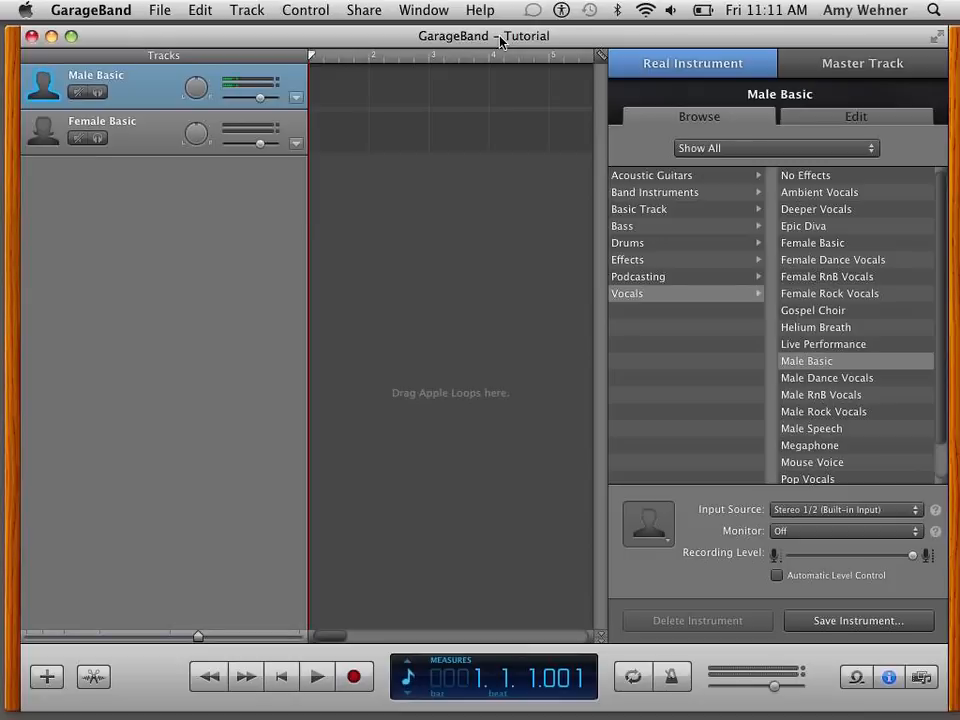
# - Import Ysoul Joint(1).mp3 from the desktop as a new track below the vocal tracks, starting at measure 2
pyautogui.moveTo(501, 42); pyautogui.dragTo(494, 148)
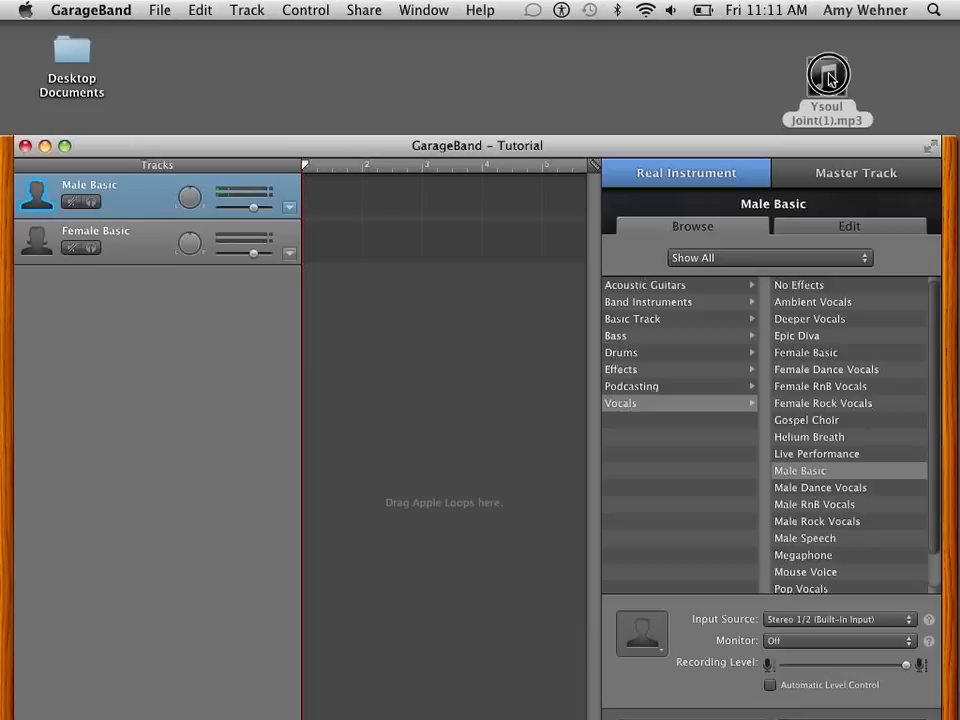
pyautogui.moveTo(829, 80); pyautogui.dragTo(392, 344)
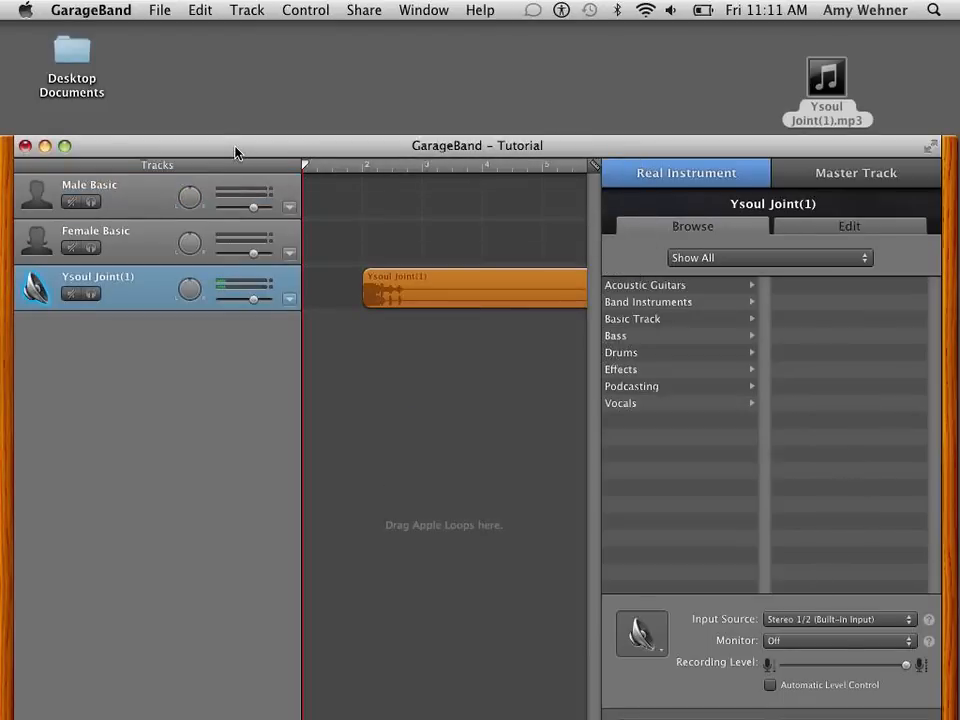
pyautogui.moveTo(236, 152); pyautogui.dragTo(238, 44)
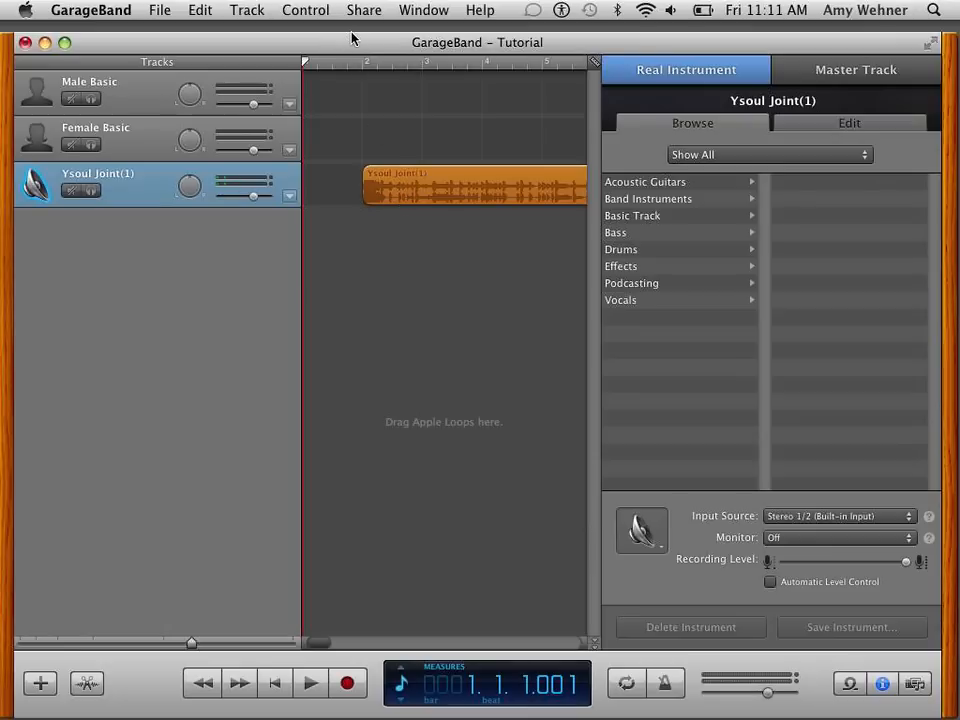
pyautogui.click(442, 48)
pyautogui.moveTo(442, 48); pyautogui.dragTo(442, 37)
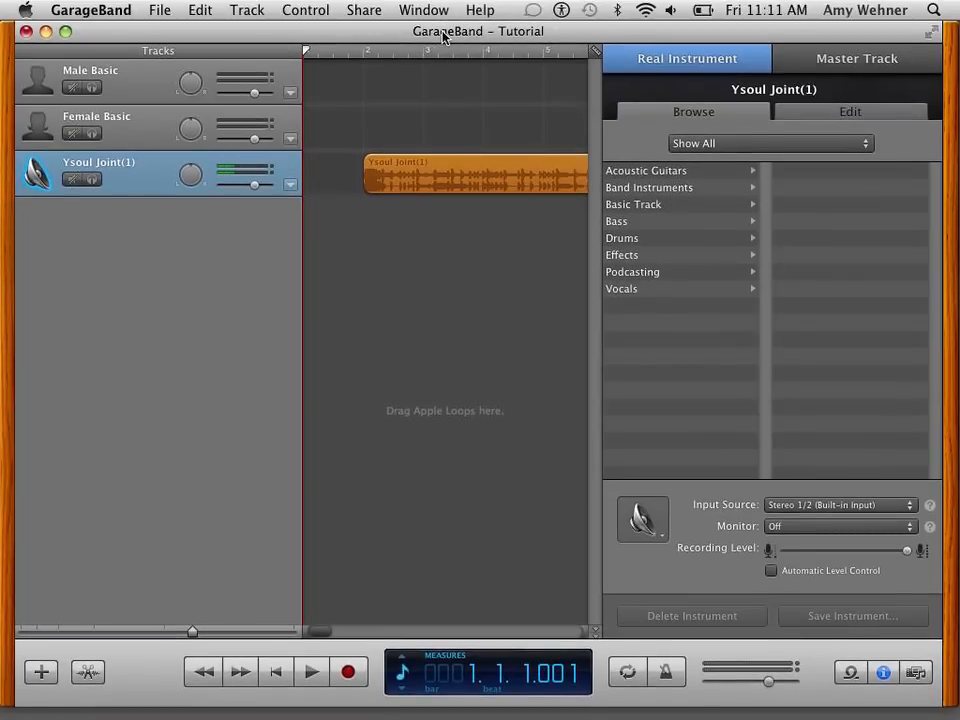
# - Change the Male Basic track's vocal instrument to No Effects and keep that track selected for recording
pyautogui.click(124, 89)
pyautogui.click(122, 131)
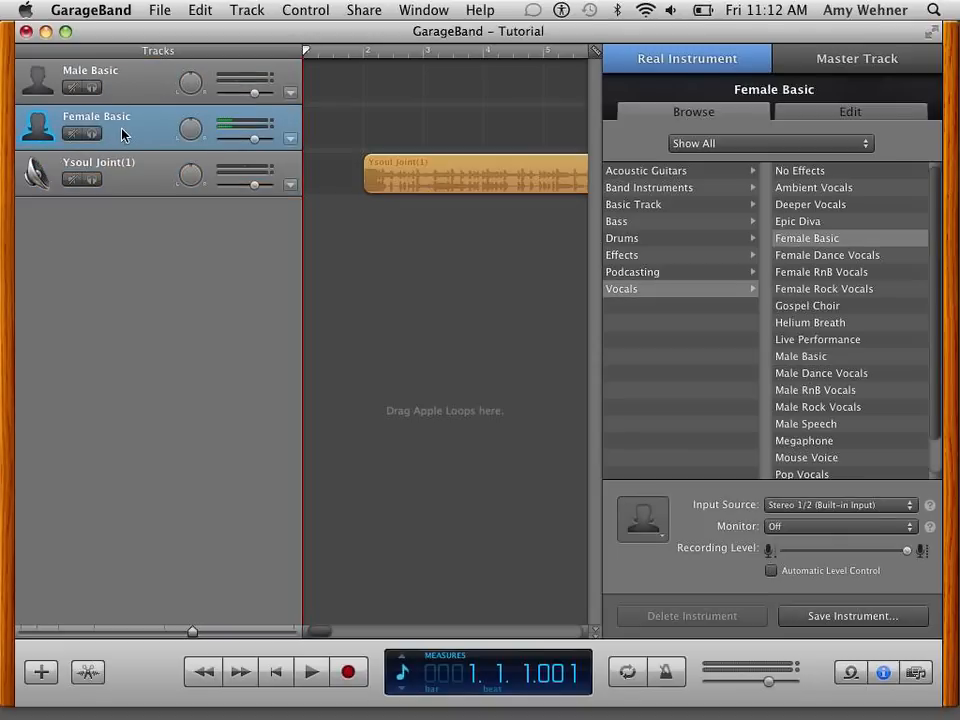
pyautogui.click(122, 96)
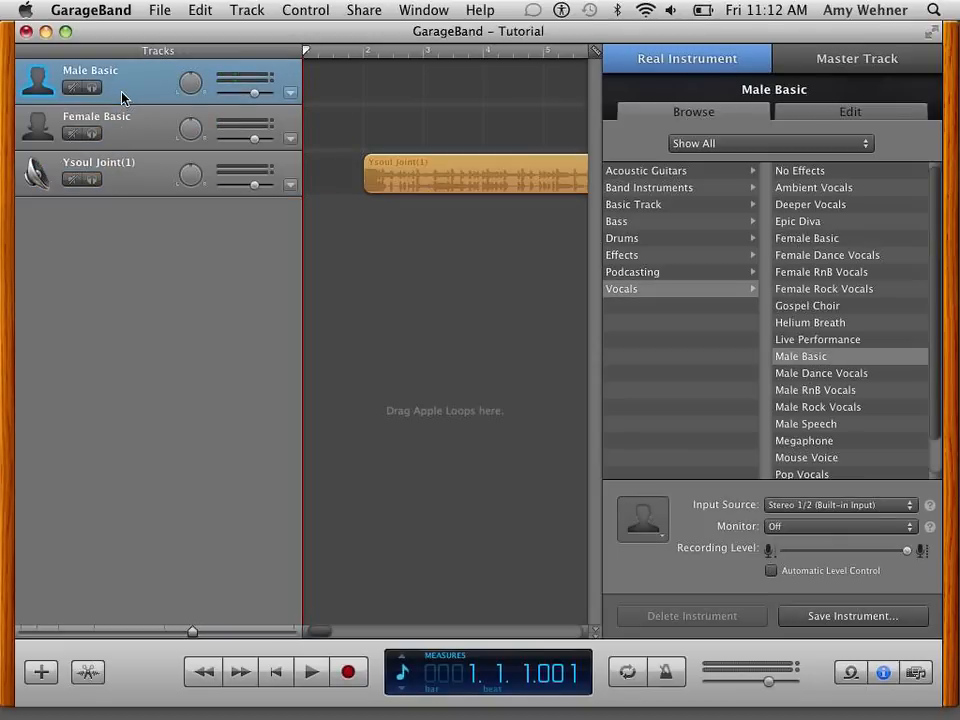
pyautogui.click(800, 172)
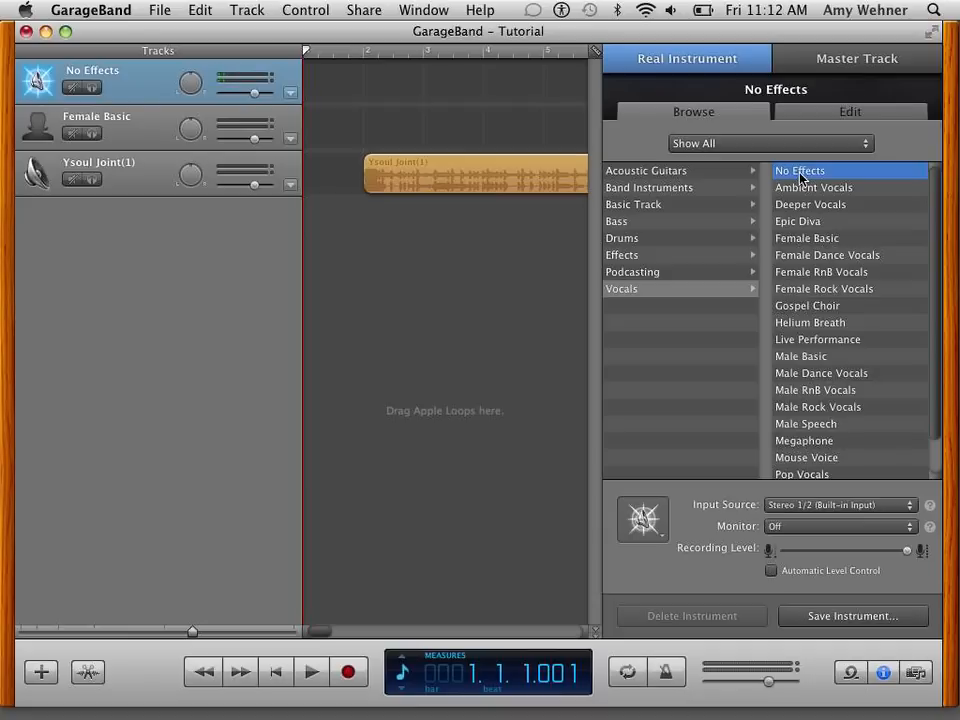
pyautogui.click(126, 90)
pyautogui.moveTo(242, 29); pyautogui.dragTo(792, 26)
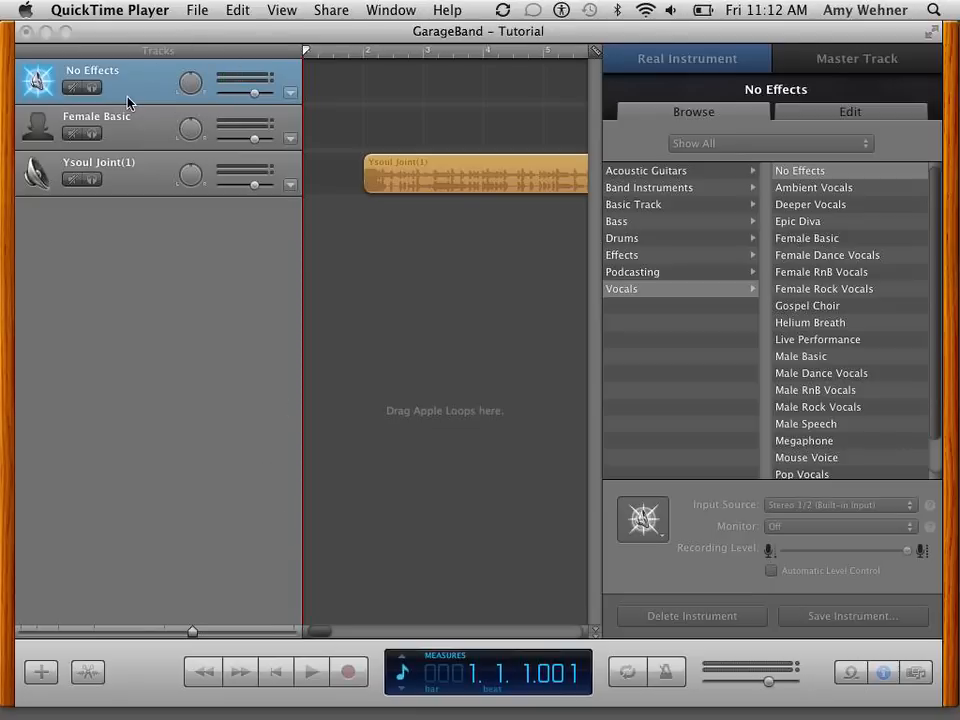
# - Record a short test take on the No Effects track, stop playback and return the playhead to the beginning
pyautogui.click(350, 674)
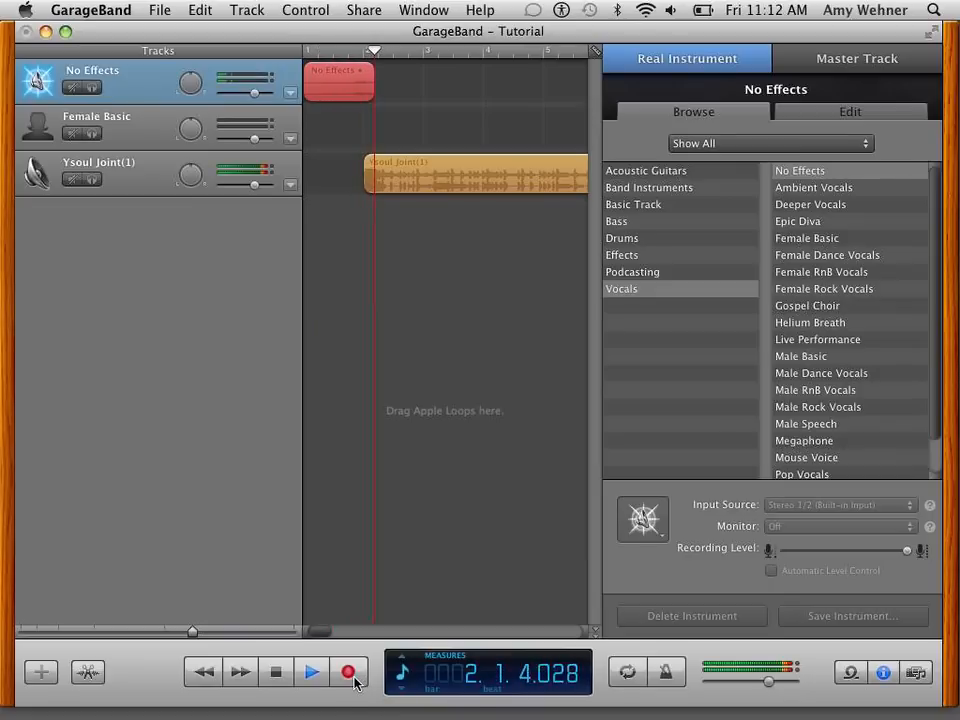
pyautogui.click(353, 677)
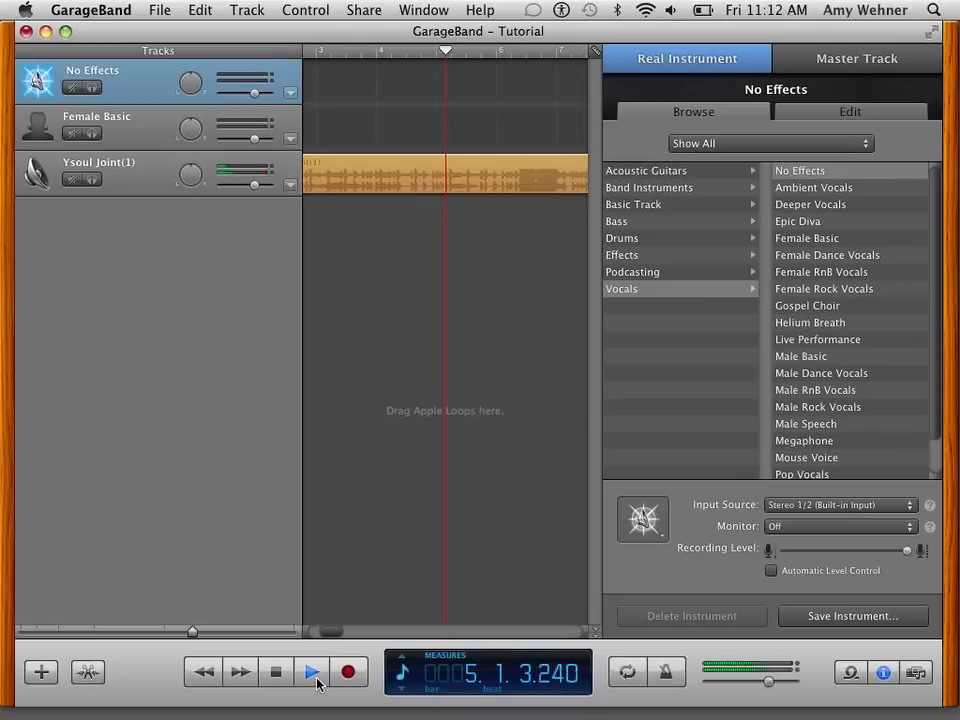
pyautogui.click(276, 674)
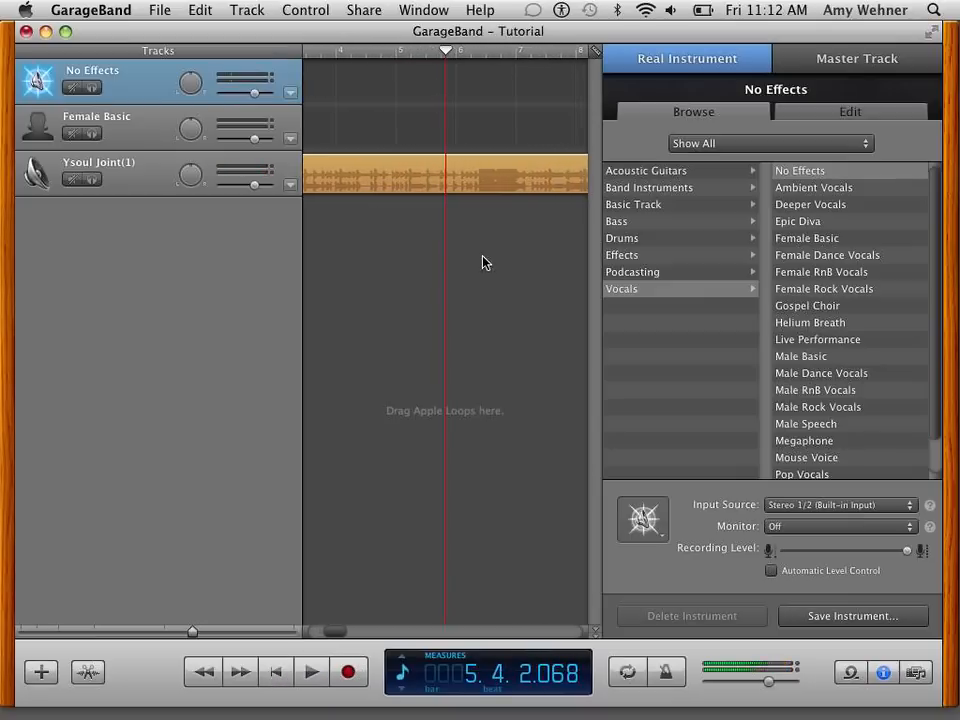
pyautogui.hscroll(-5, 410, 311)
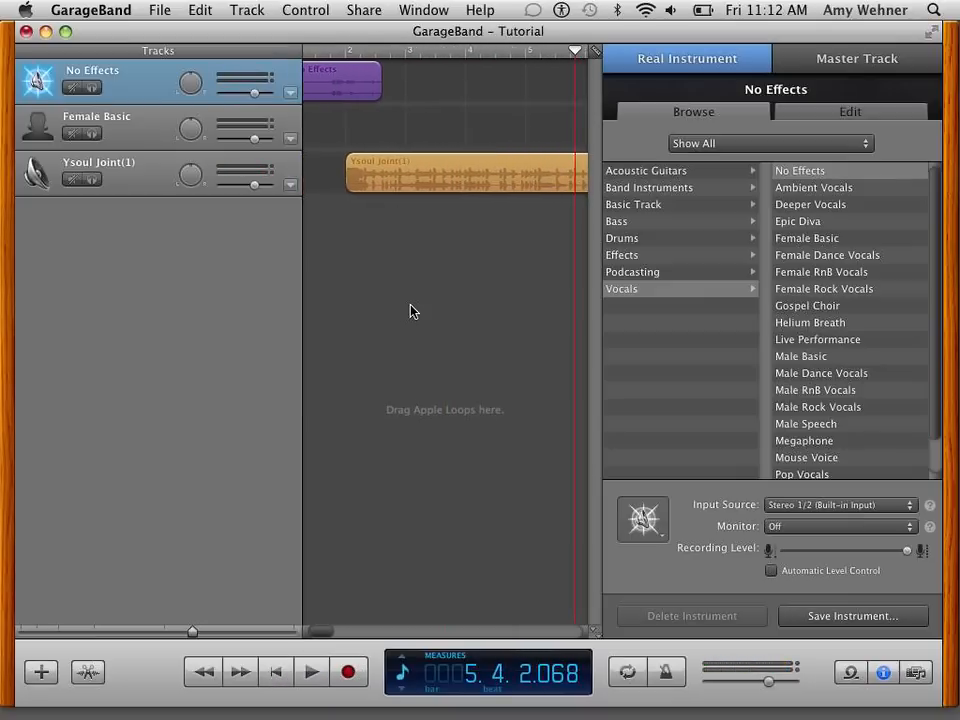
pyautogui.moveTo(430, 50); pyautogui.dragTo(289, 60)
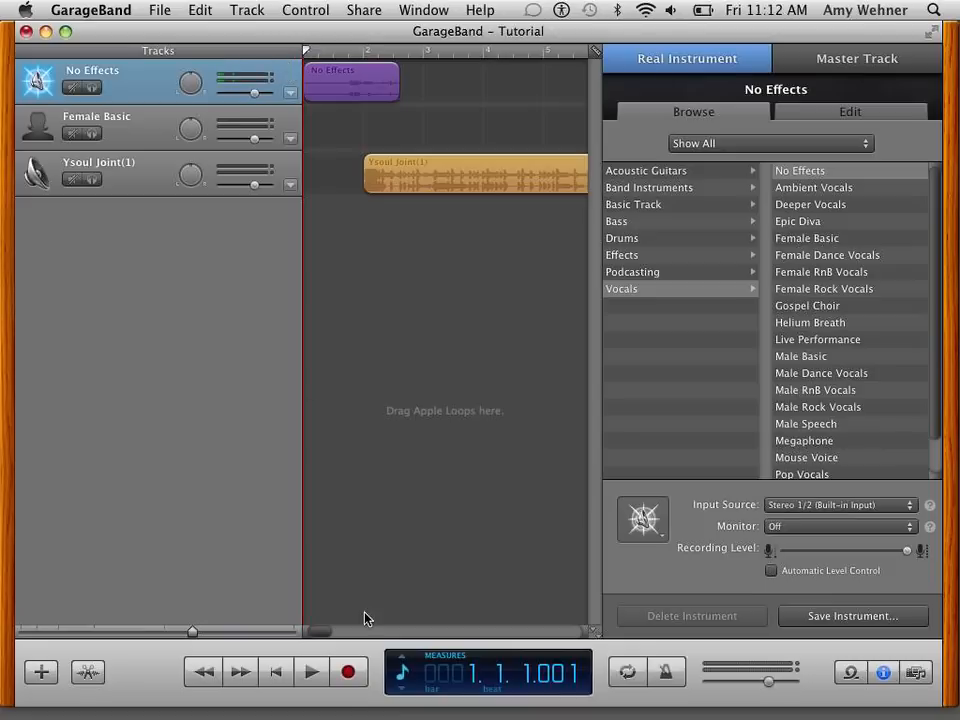
# - Record a vocal take on the No Effects track from measure 1 to about measure 12, and stop playback
pyautogui.click(348, 672)
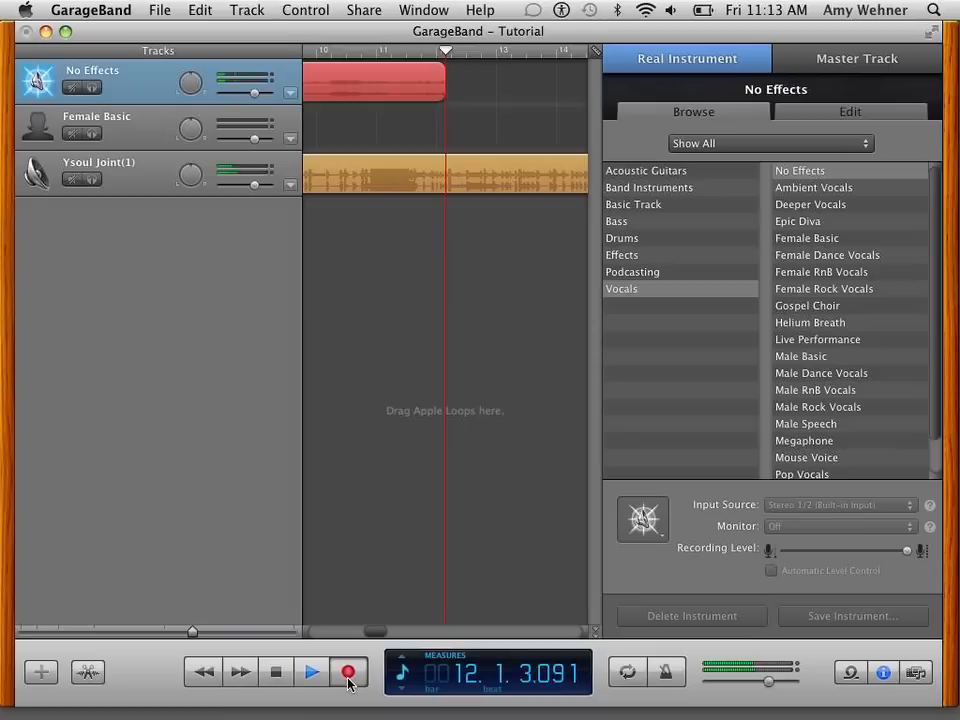
pyautogui.click(348, 673)
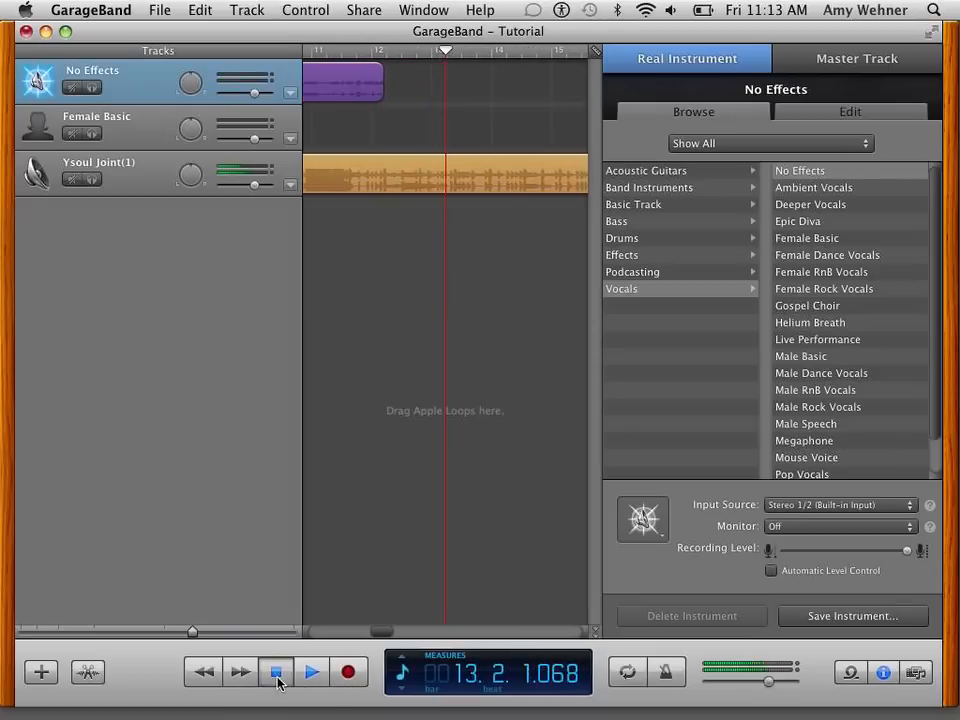
pyautogui.click(277, 676)
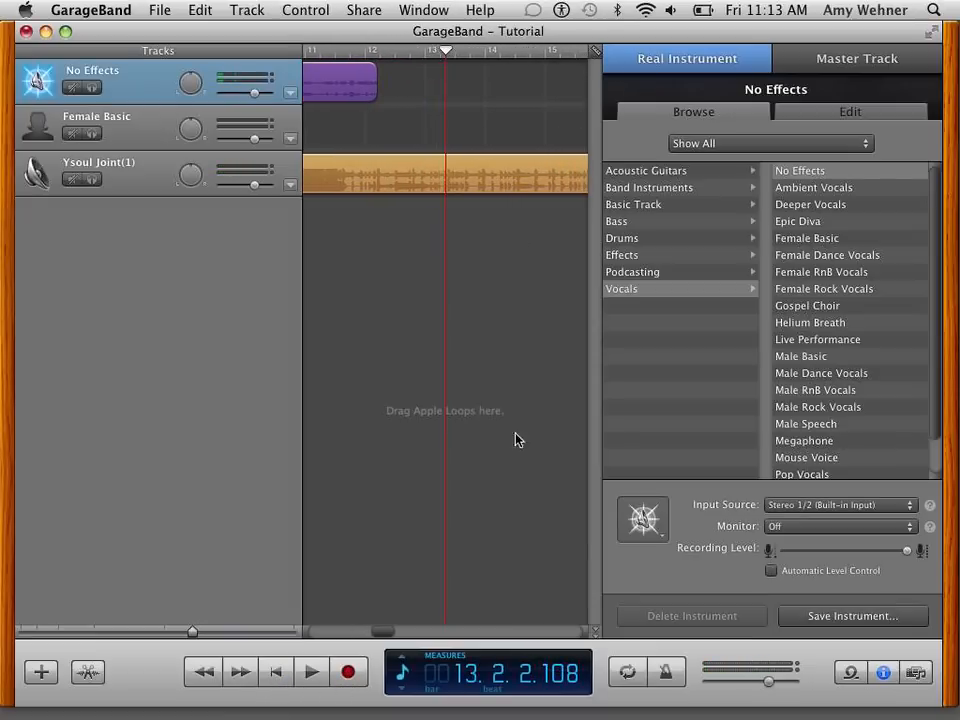
# - Select the Ysoul Joint(1) music track and move the playhead to the end of the vocal recording at measure 12, beat 2
pyautogui.hscroll(-10, 404, 316)
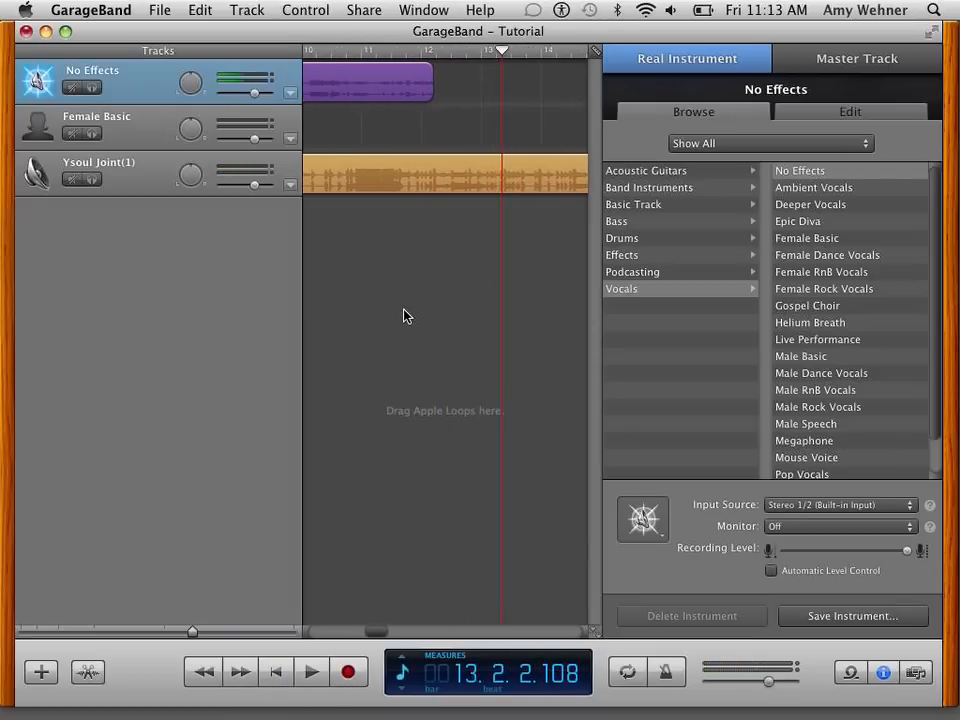
pyautogui.hscroll(-3, 404, 316)
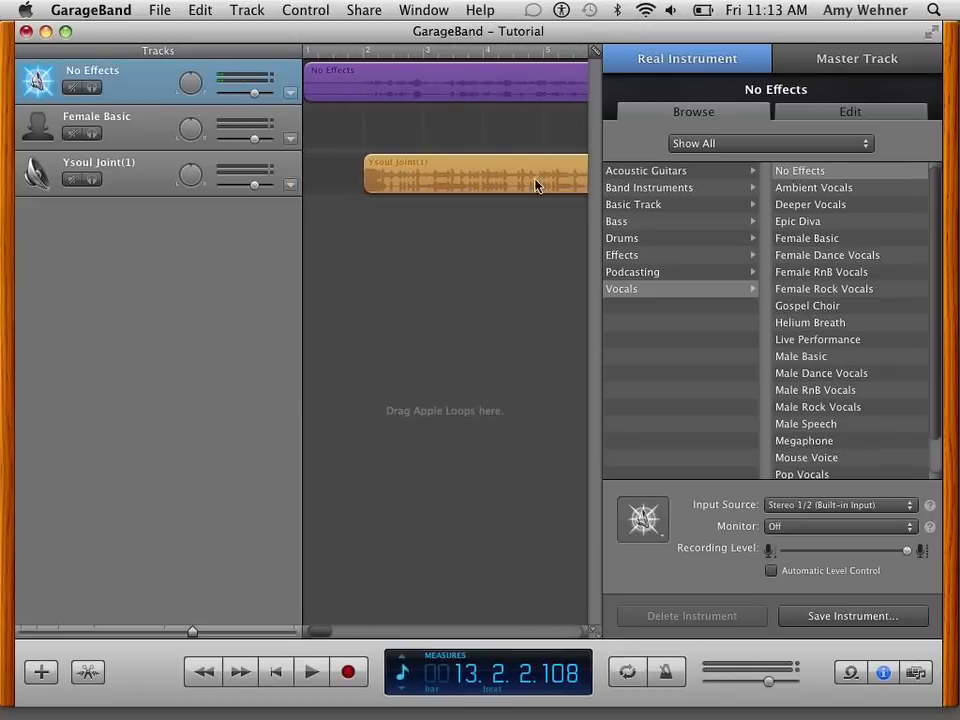
pyautogui.hscroll(10, 547, 317)
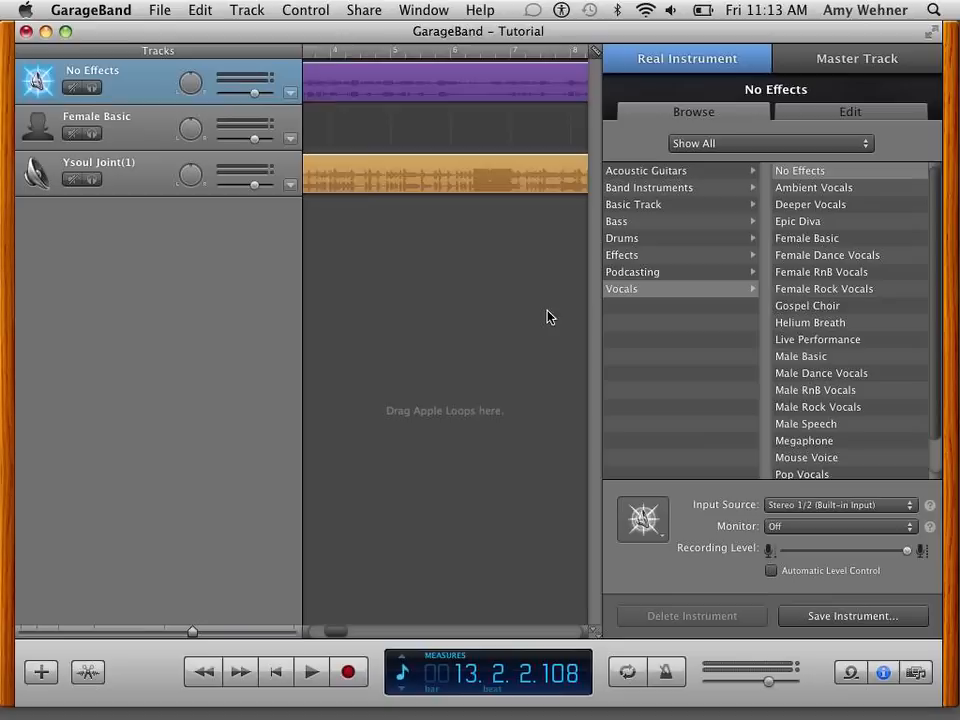
pyautogui.hscroll(-1, 548, 317)
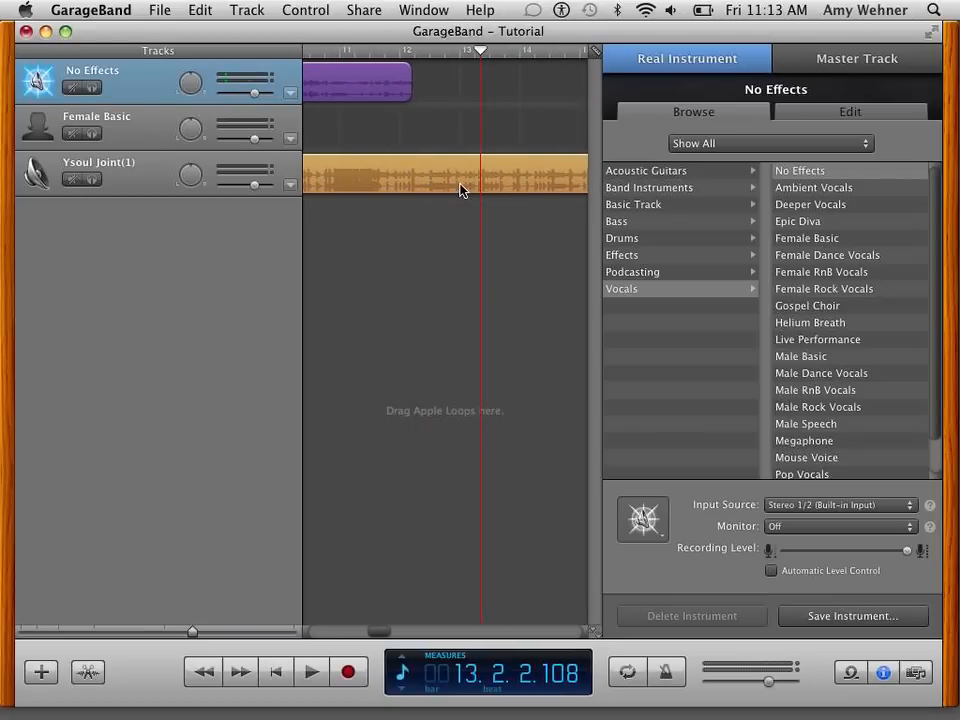
pyautogui.hscroll(10, 484, 203)
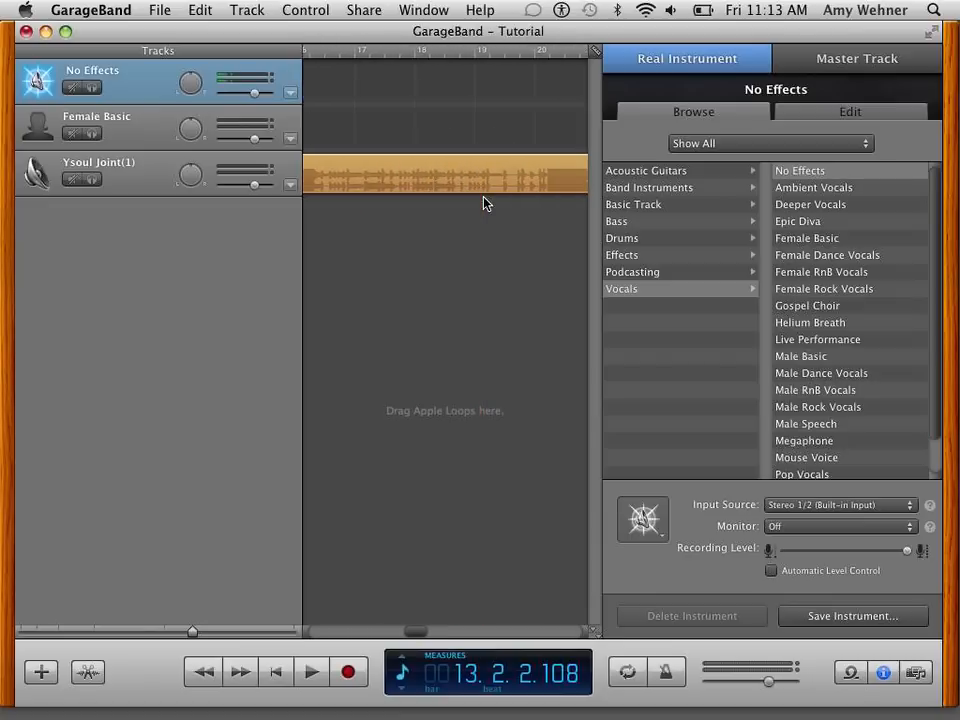
pyautogui.hscroll(-8, 484, 203)
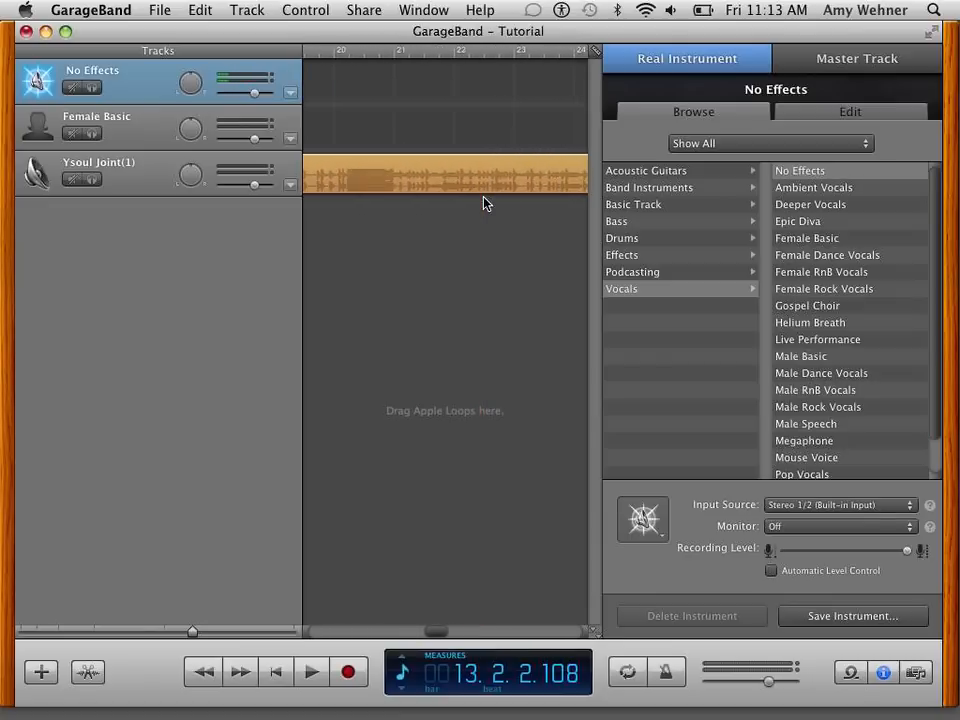
pyautogui.hscroll(-5, 484, 203)
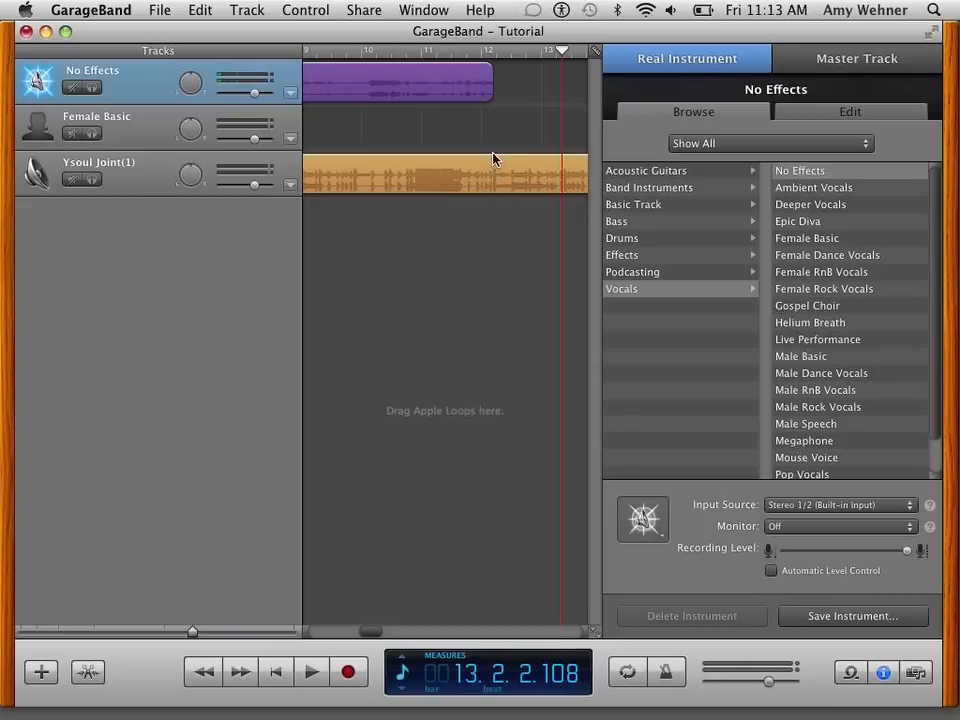
pyautogui.click(493, 158)
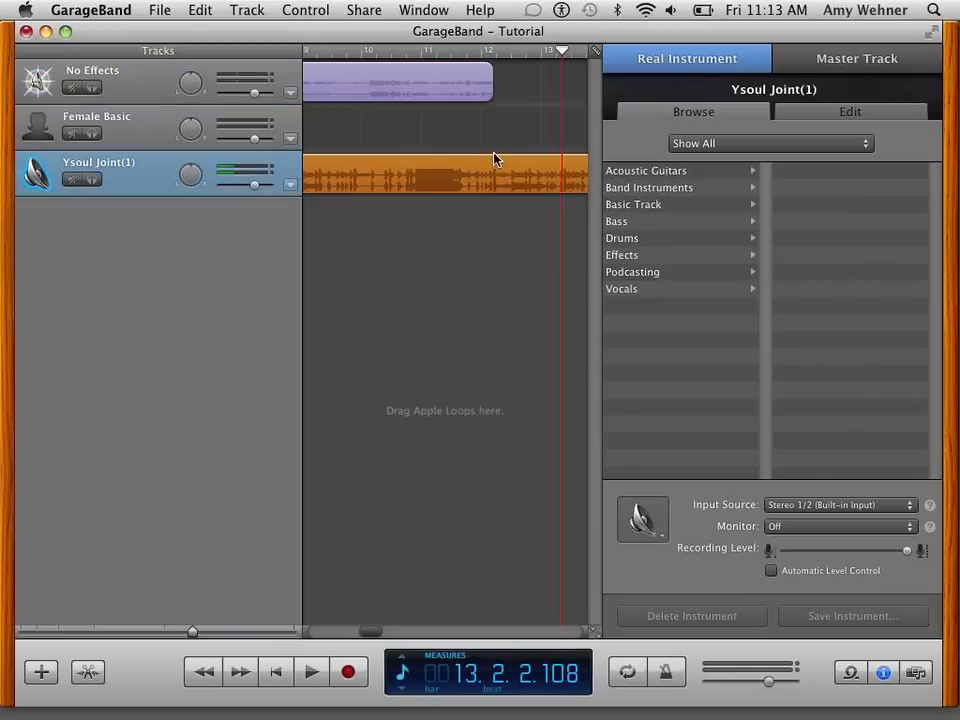
pyautogui.click(561, 110)
pyautogui.moveTo(563, 55); pyautogui.dragTo(494, 62)
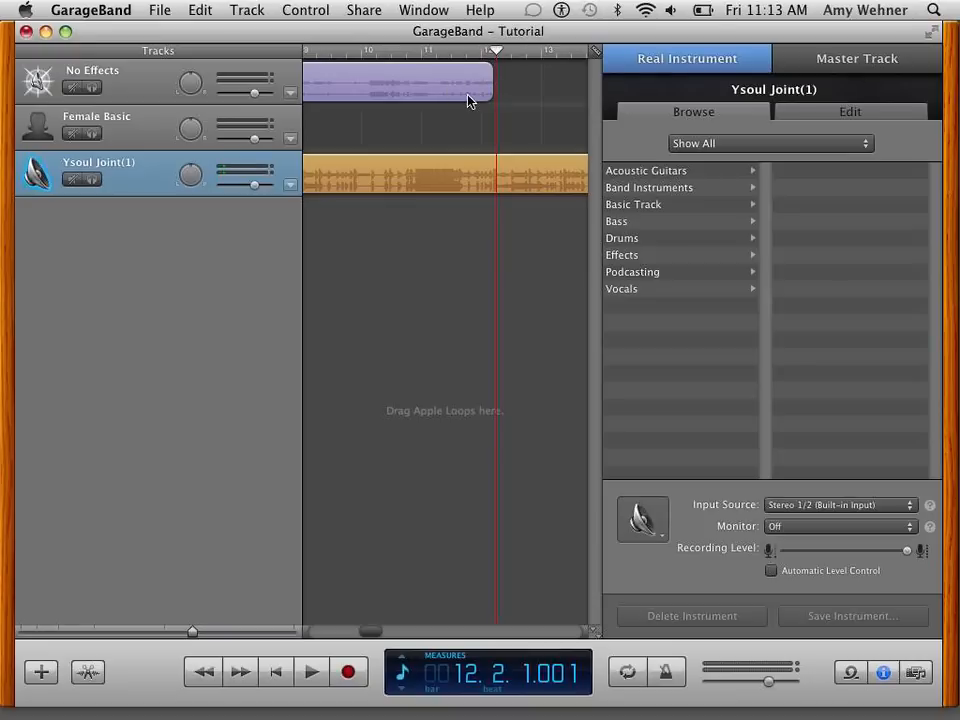
# - Apply a Fade Out to the song, adding the master volume track
pyautogui.click(199, 11)
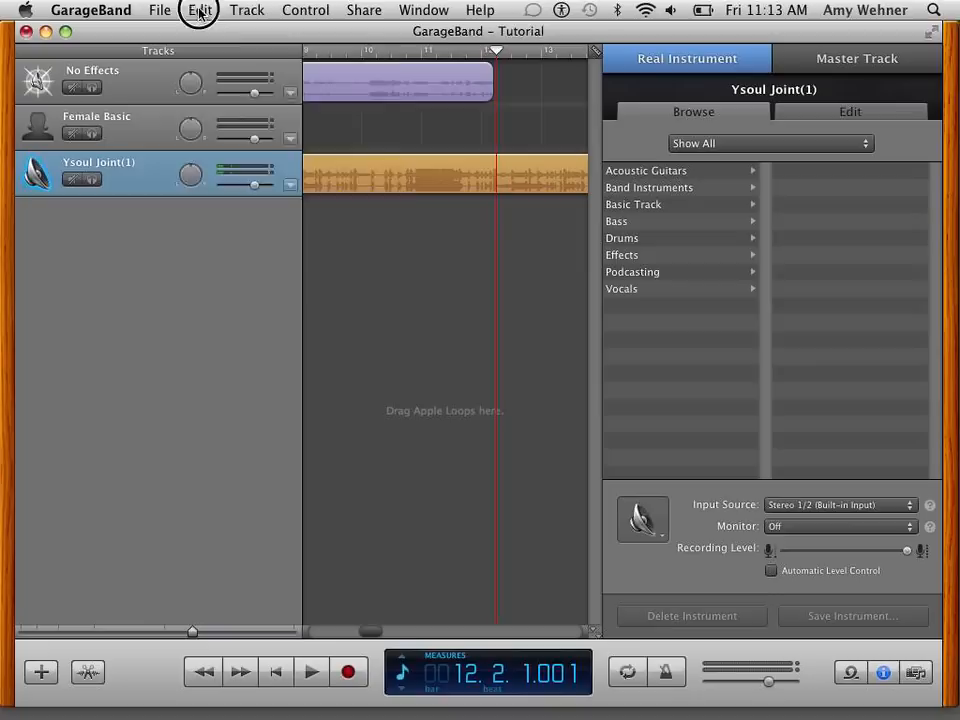
pyautogui.moveTo(240, 11)
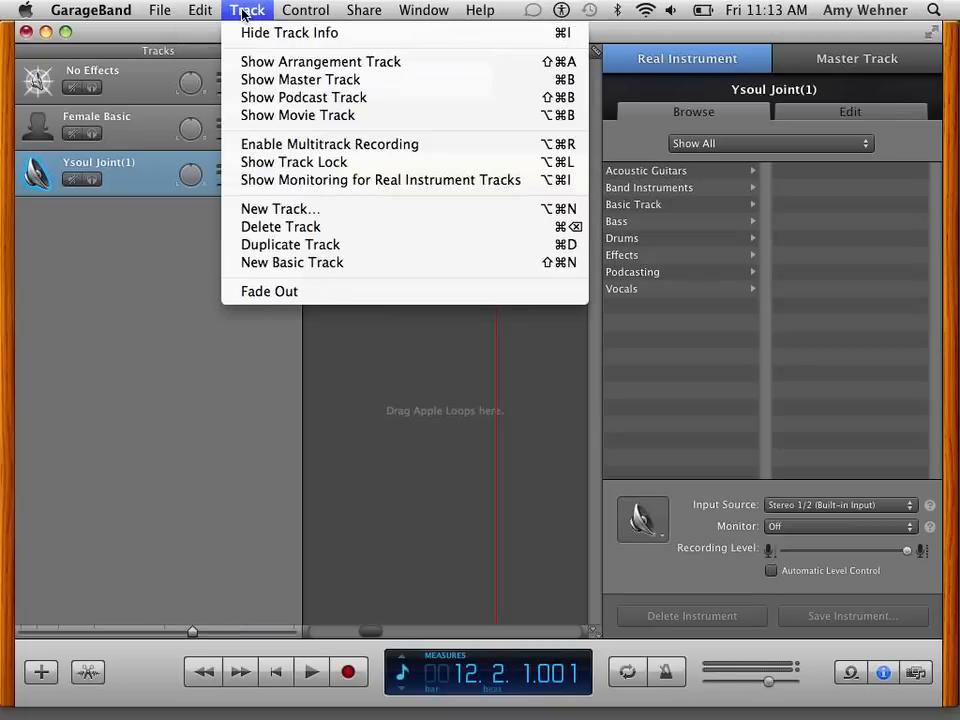
pyautogui.moveTo(299, 11)
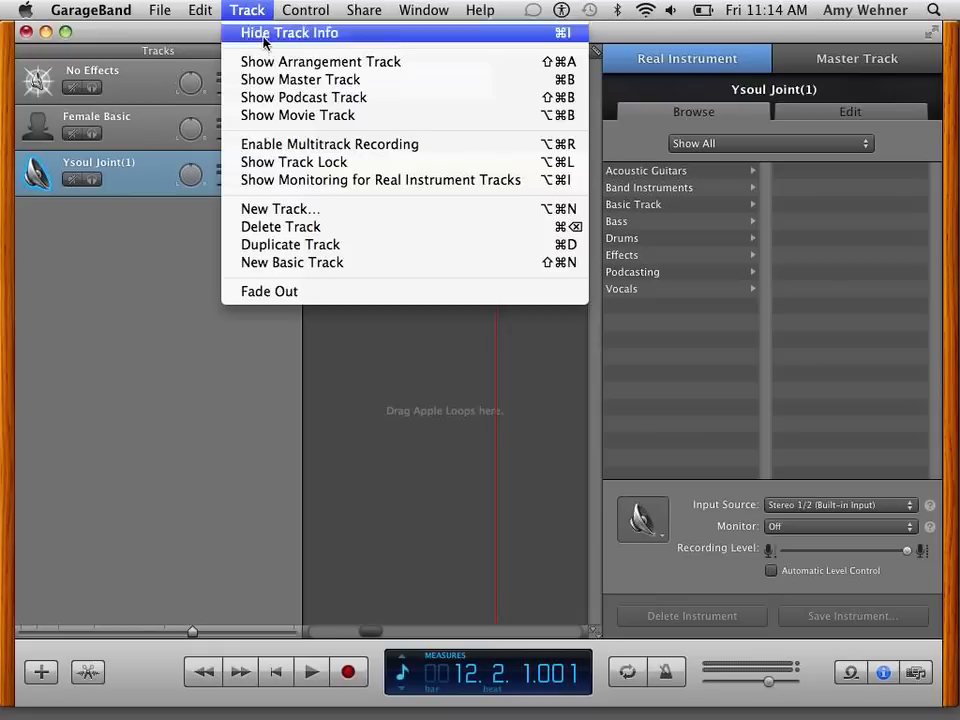
pyautogui.click(277, 292)
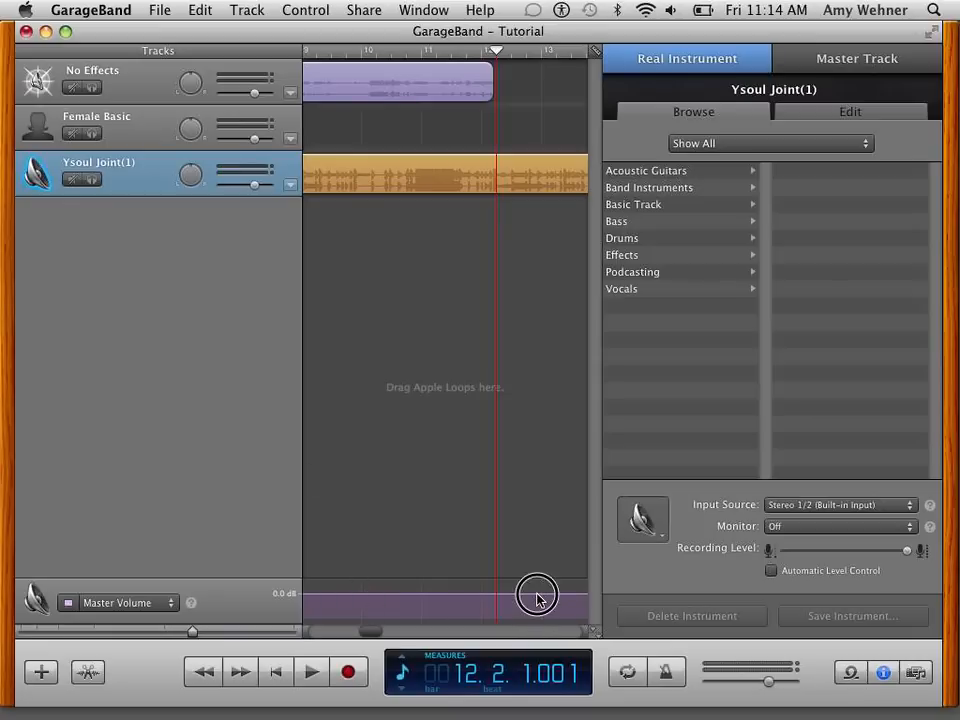
# - Reshape the master volume curve with control points so the fade starts at measure 12, beat 2 and reaches its low point at about measure 13
pyautogui.moveTo(537, 599); pyautogui.dragTo(559, 621)
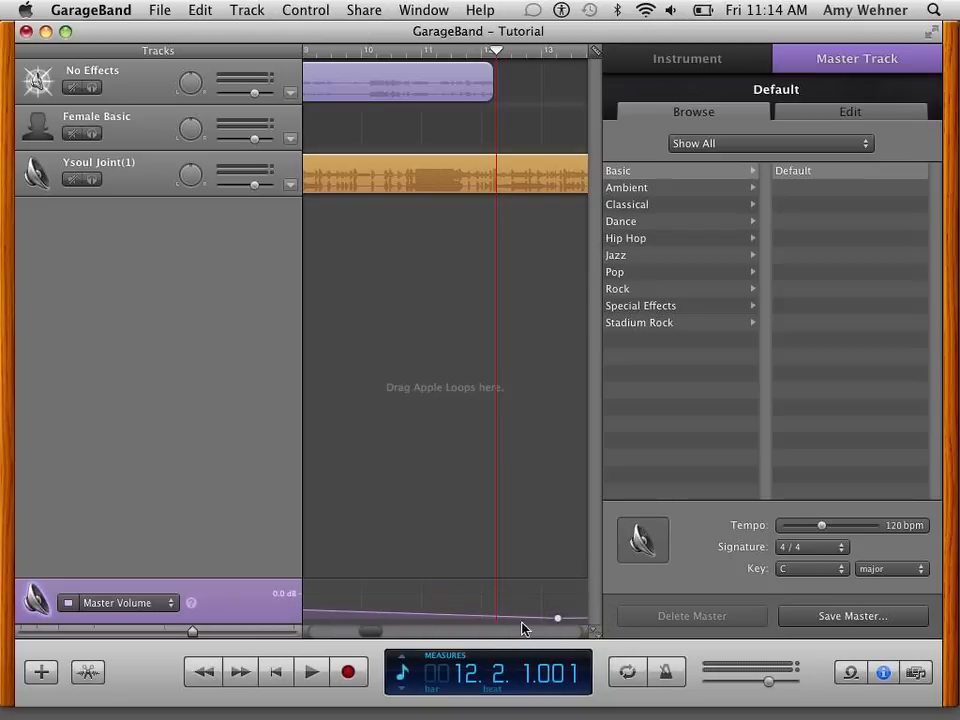
pyautogui.click(495, 618)
pyautogui.moveTo(494, 617); pyautogui.dragTo(496, 597)
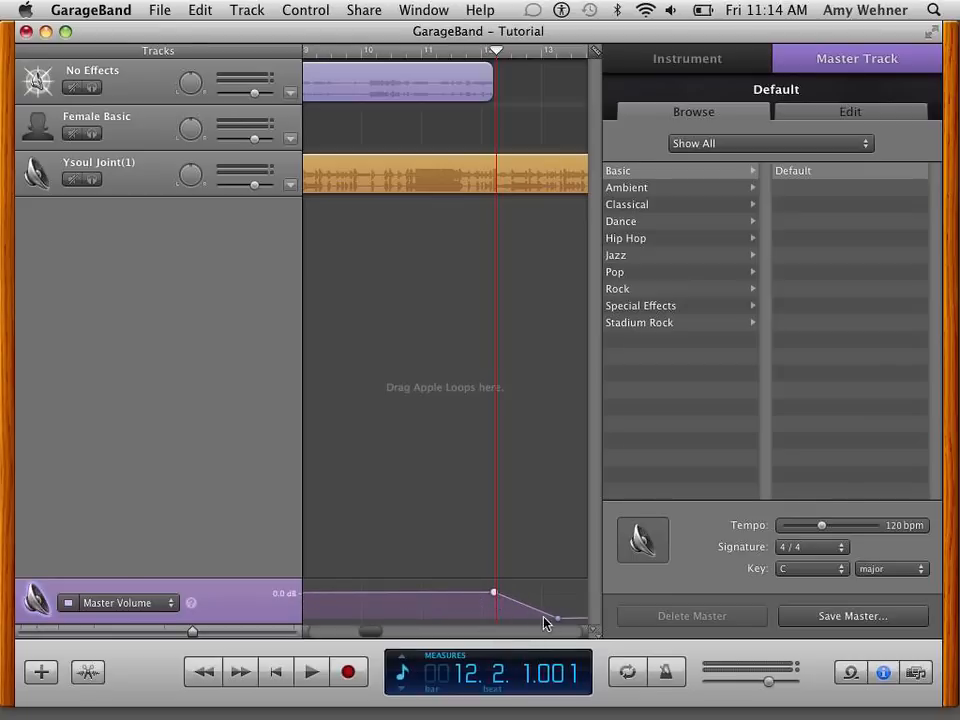
pyautogui.click(558, 617)
# - Save the project and split the Ysoul Joint(1) music region at the playhead
pyautogui.click(501, 181)
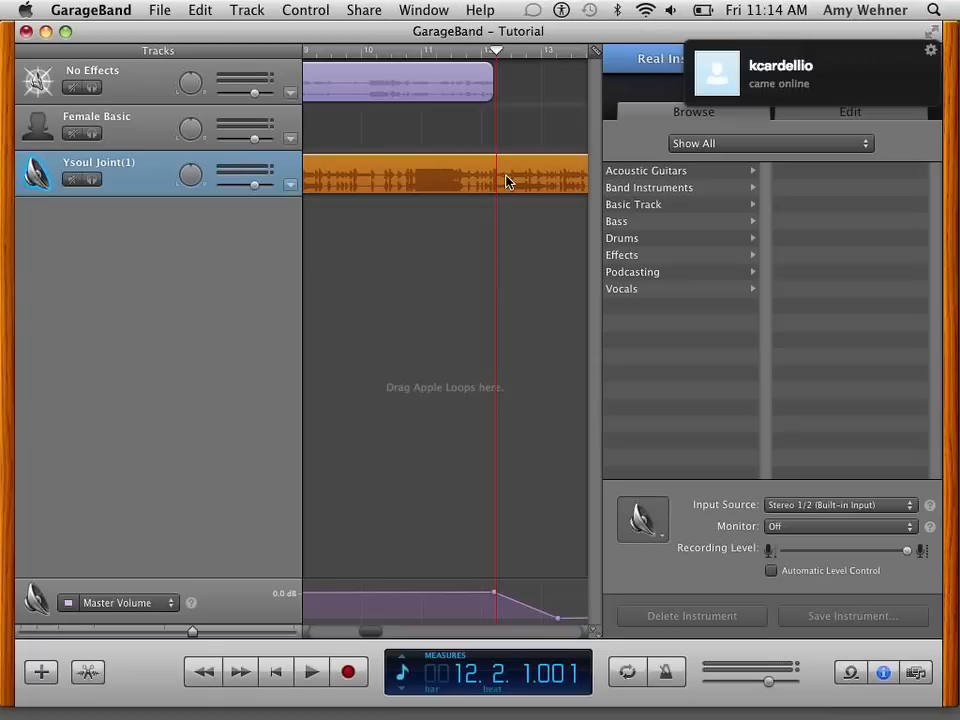
pyautogui.press('super+s')
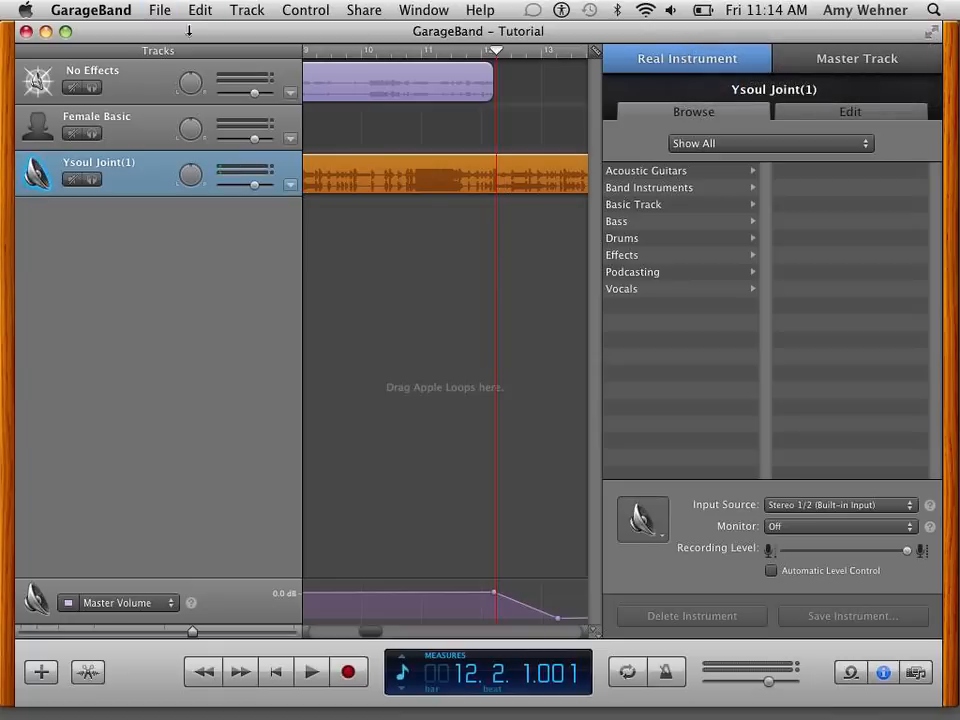
pyautogui.click(160, 10)
pyautogui.moveTo(197, 10)
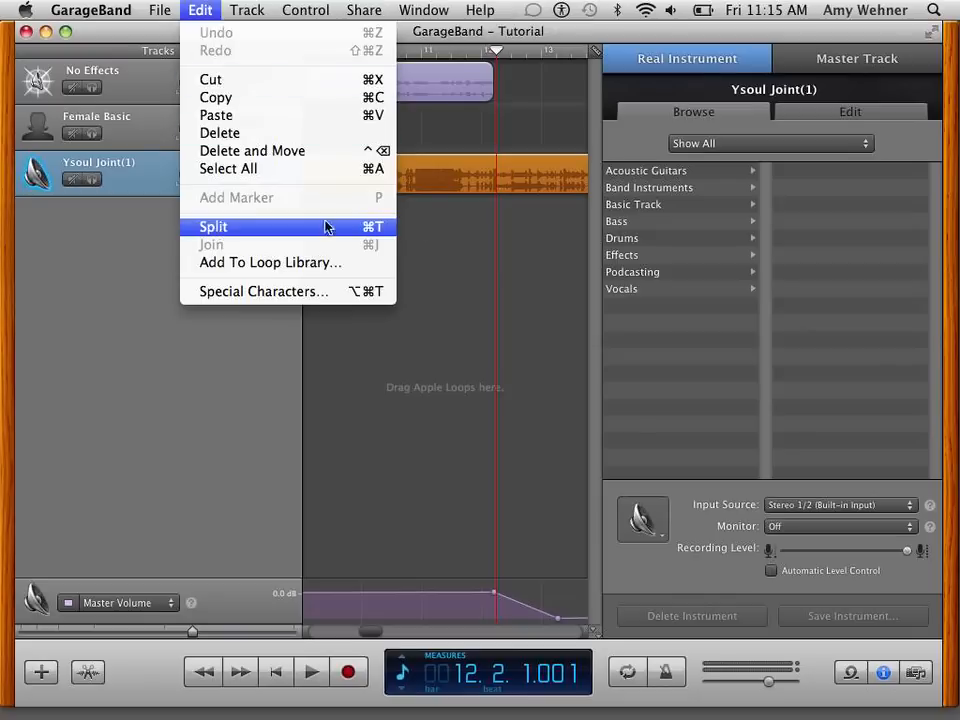
pyautogui.click(503, 192)
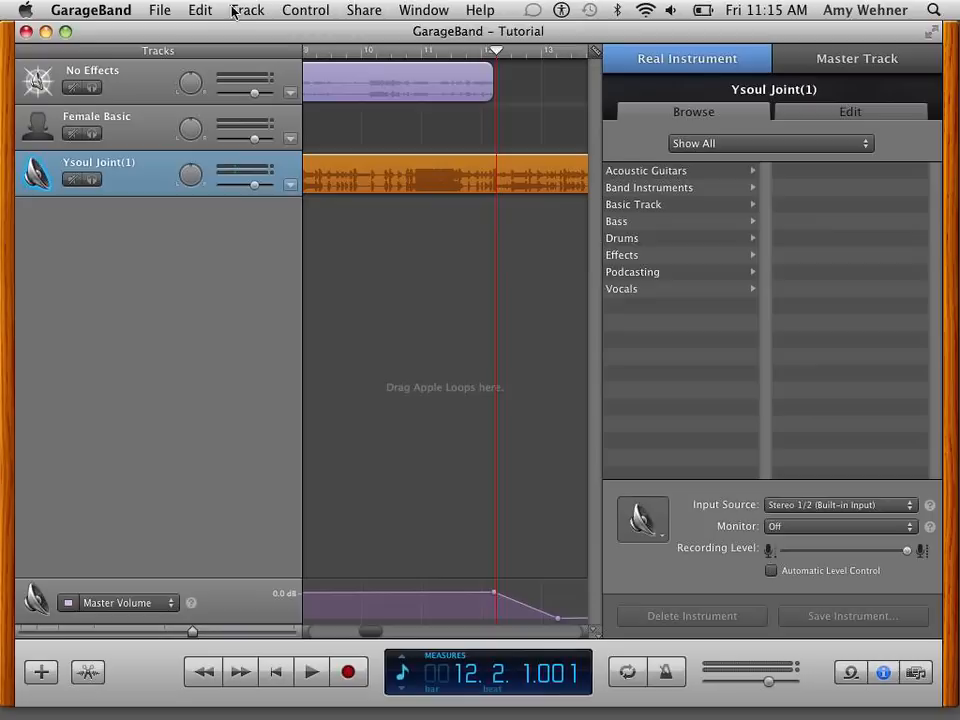
pyautogui.click(201, 12)
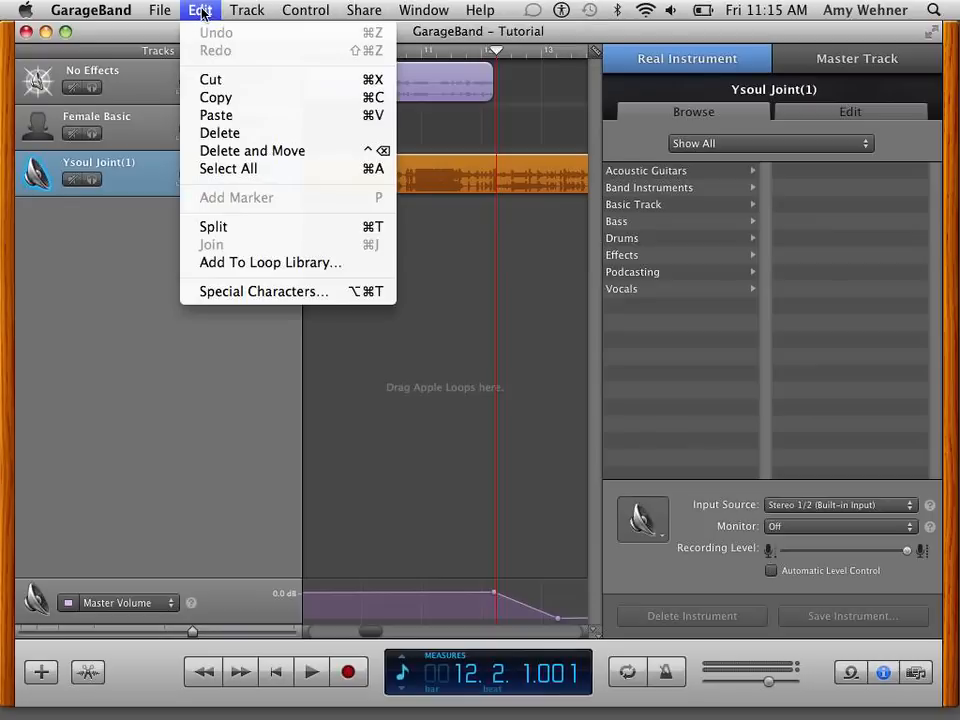
pyautogui.click(236, 231)
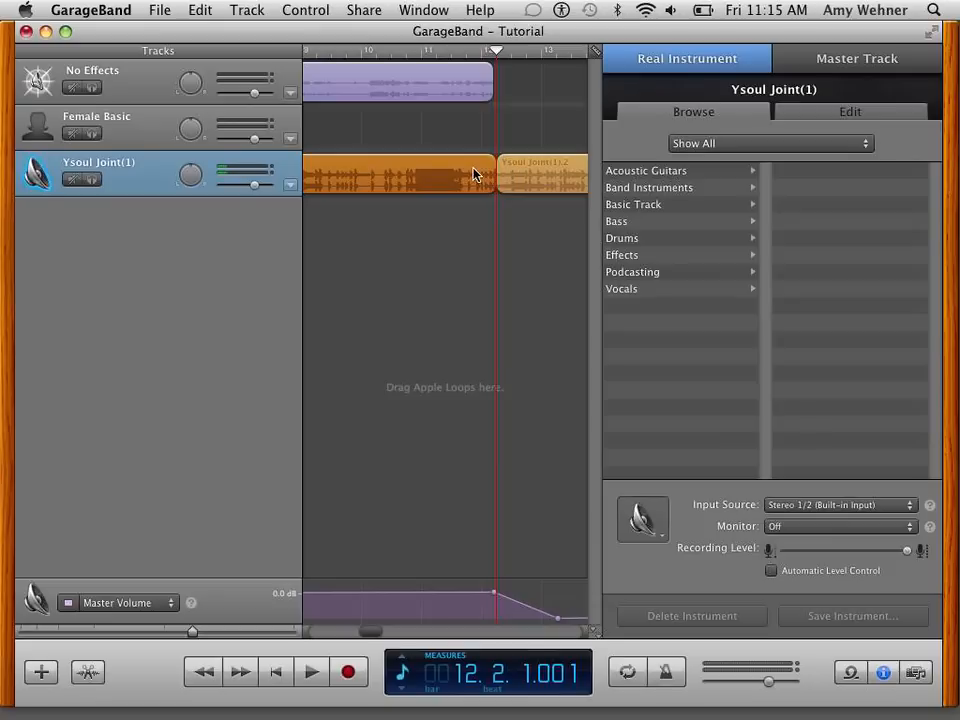
# - Delete the split-off part of the Ysoul Joint(1) music after the playhead
pyautogui.click(558, 171)
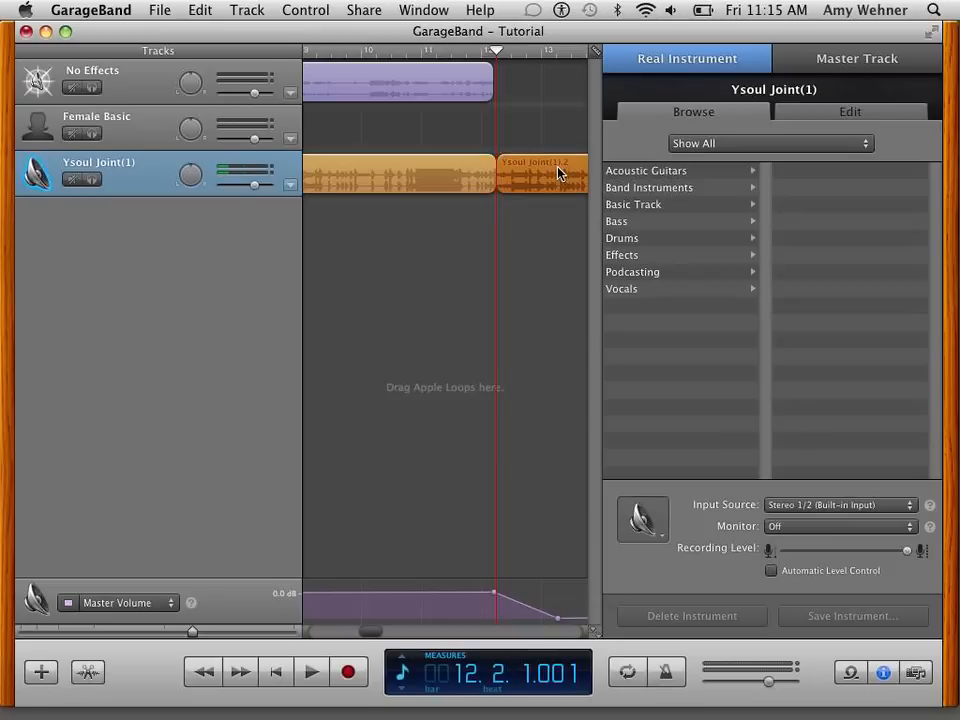
pyautogui.press('Delete')
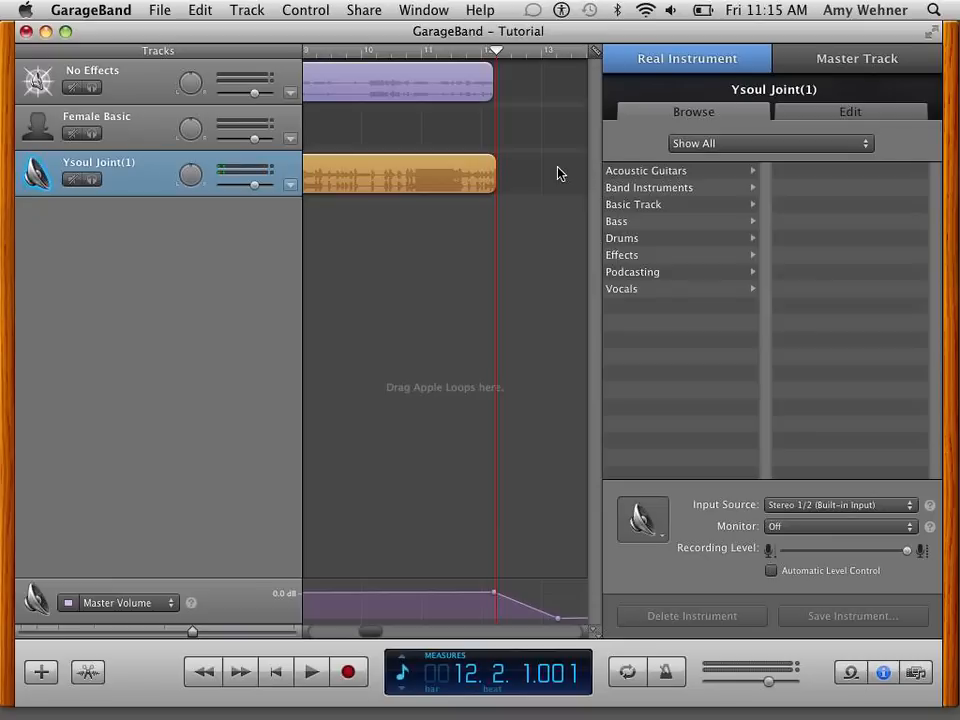
pyautogui.hscroll(-5, 469, 291)
pyautogui.hscroll(5, 469, 291)
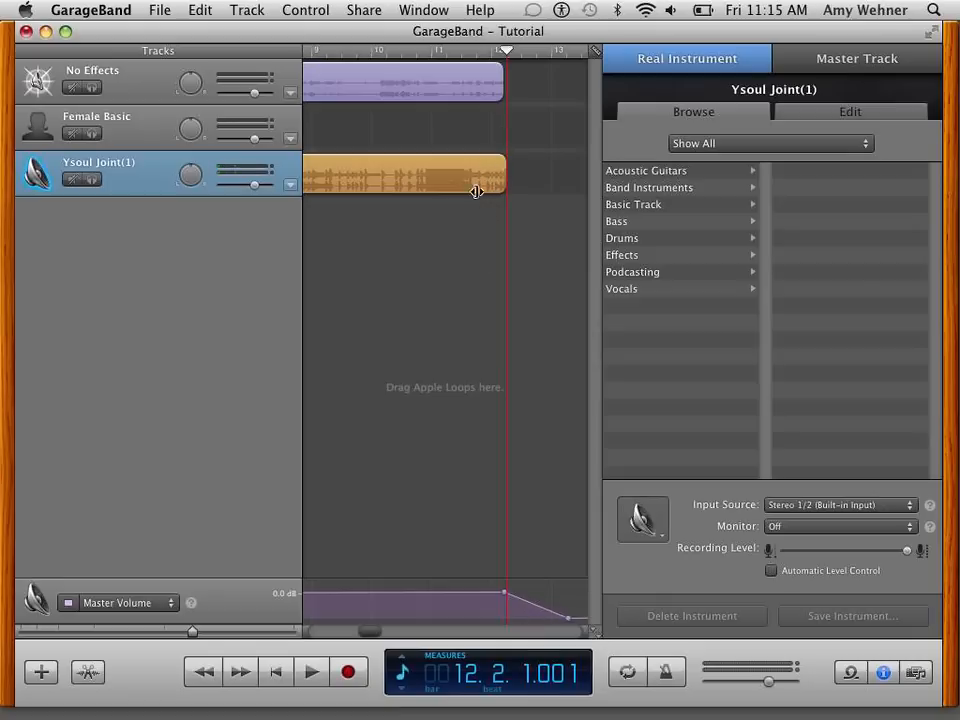
pyautogui.hscroll(5, 570, 178)
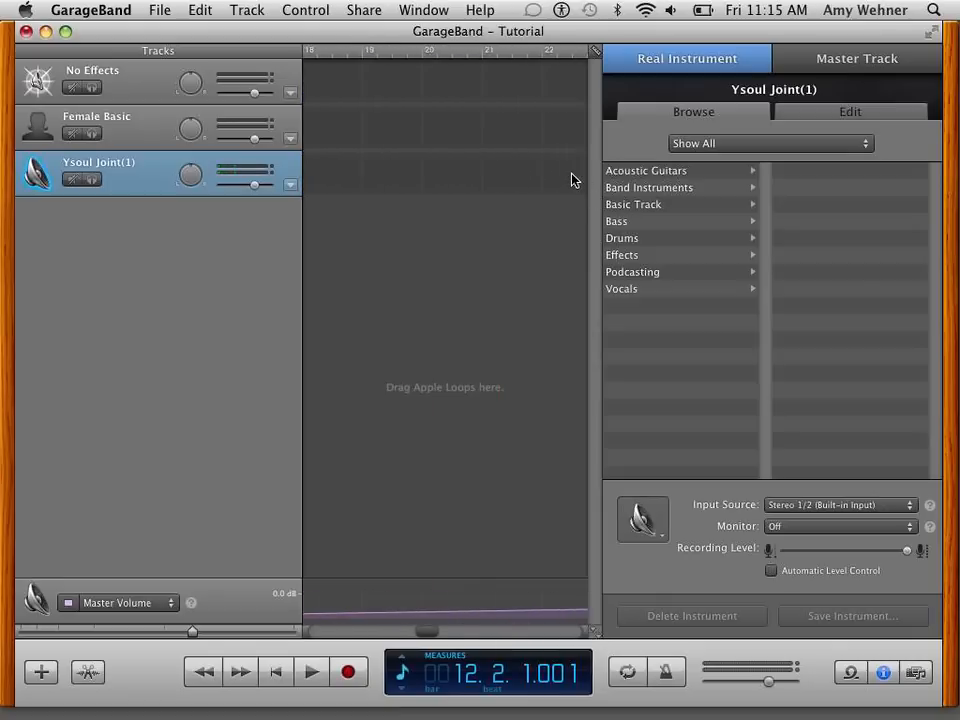
pyautogui.hscroll(-4, 571, 180)
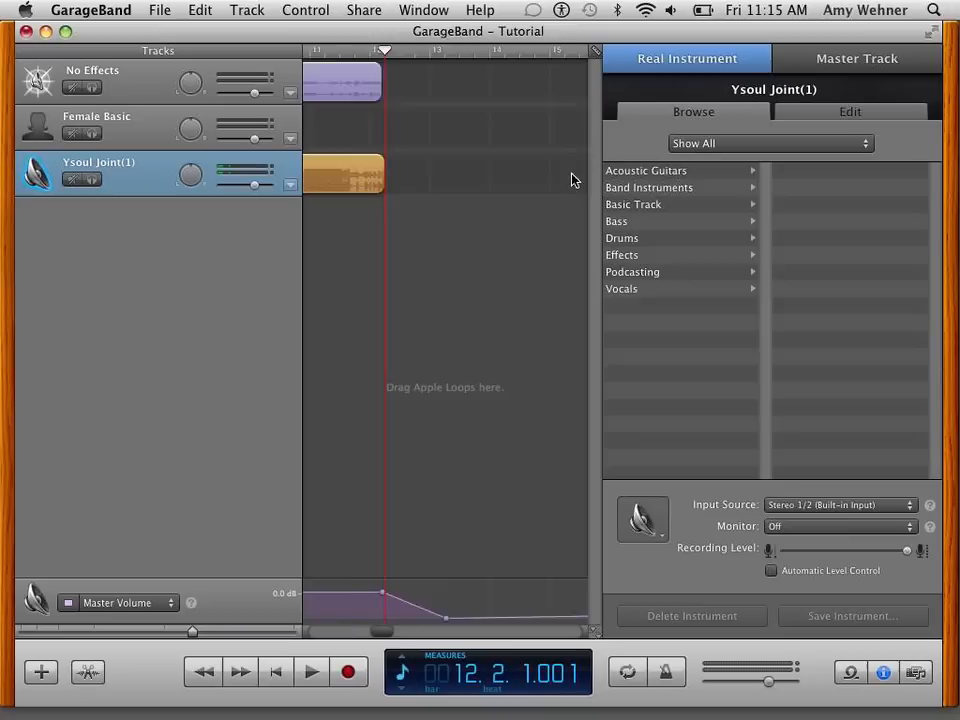
pyautogui.hscroll(-5, 572, 180)
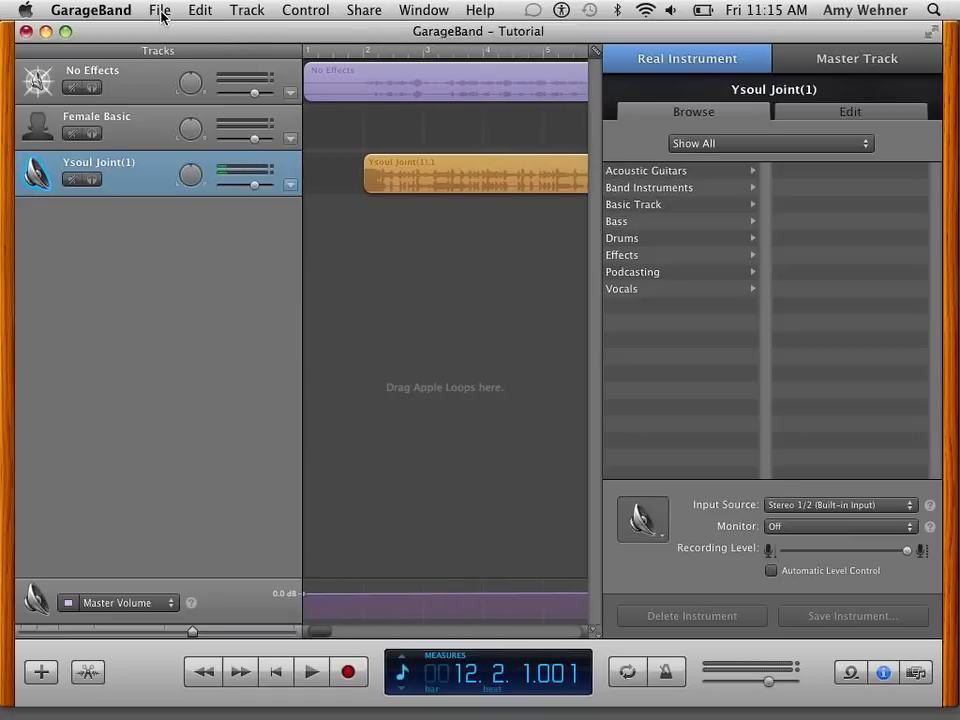
# - Send the song to iTunes, compressed with the AAC Encoder at Medium Quality
pyautogui.click(364, 11)
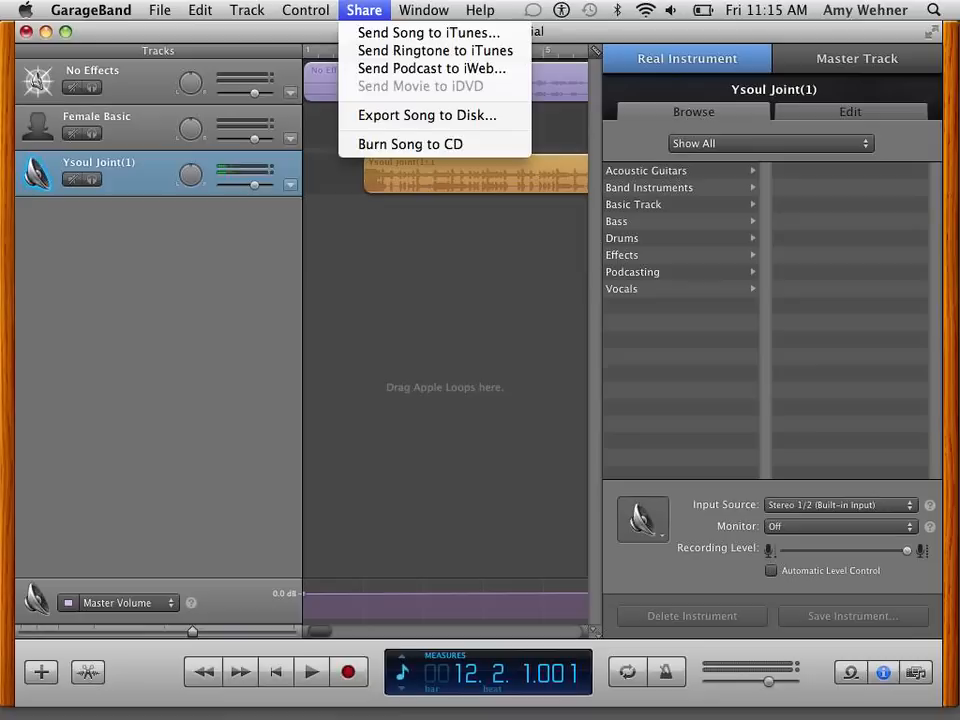
pyautogui.click(380, 34)
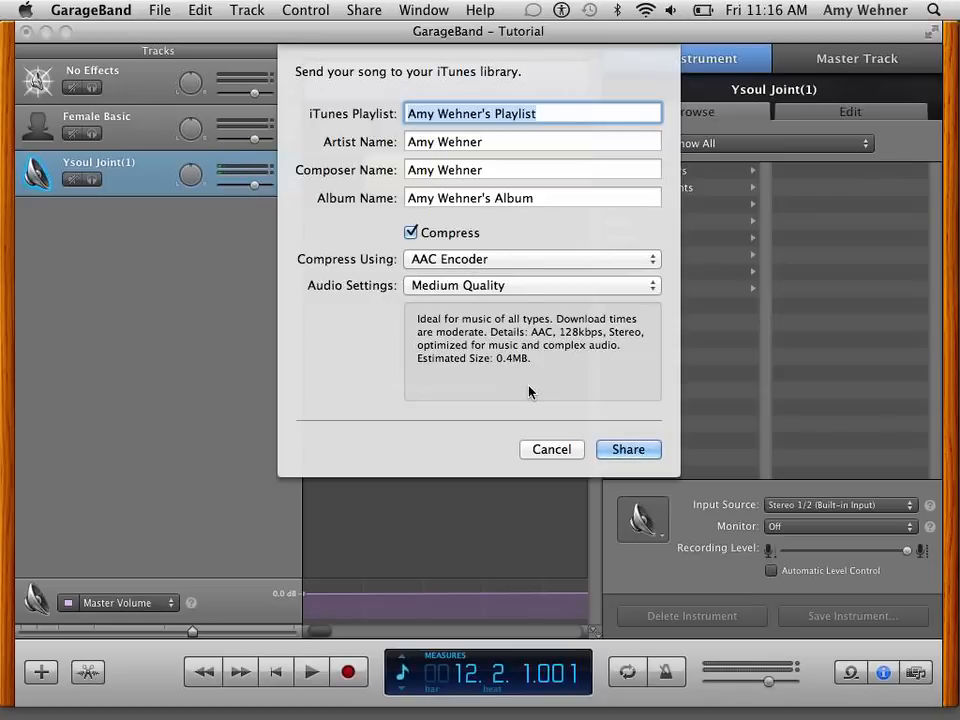
pyautogui.click(615, 449)
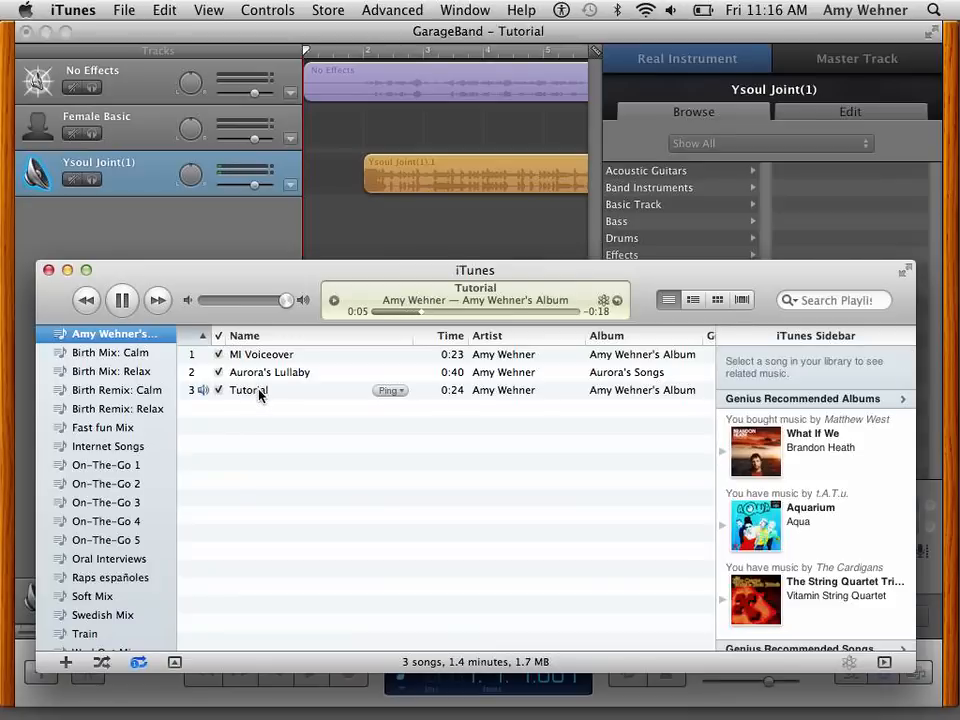
# - Pause the Tutorial song in iTunes, close the iTunes window and return to GarageBand
pyautogui.click(123, 301)
pyautogui.click(49, 270)
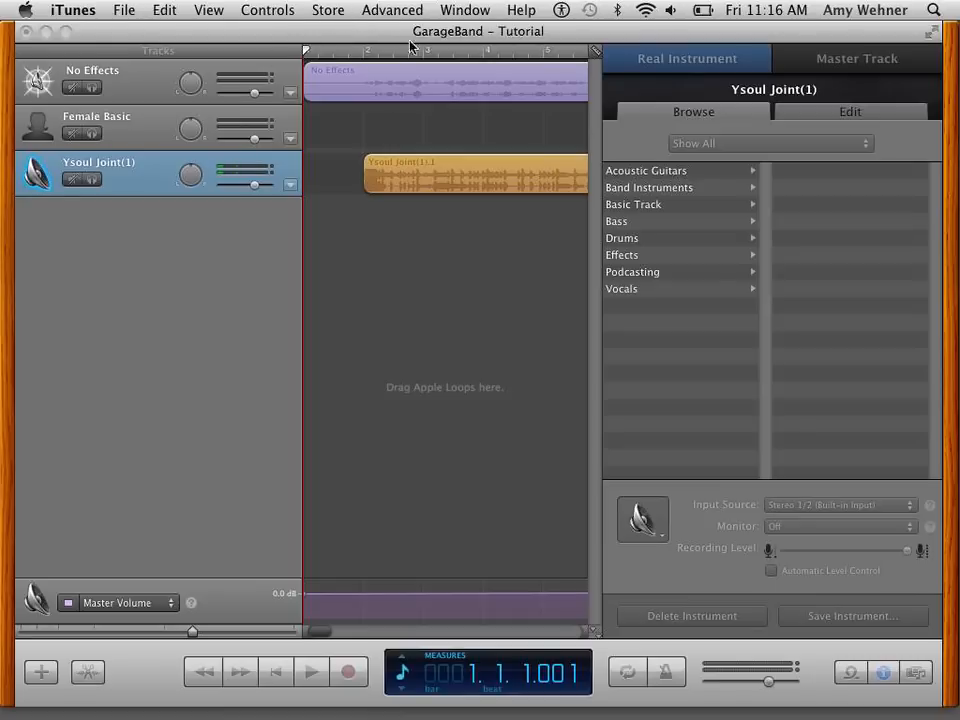
pyautogui.click(358, 259)
# - Open the options for sharing and exporting the song
pyautogui.click(364, 10)
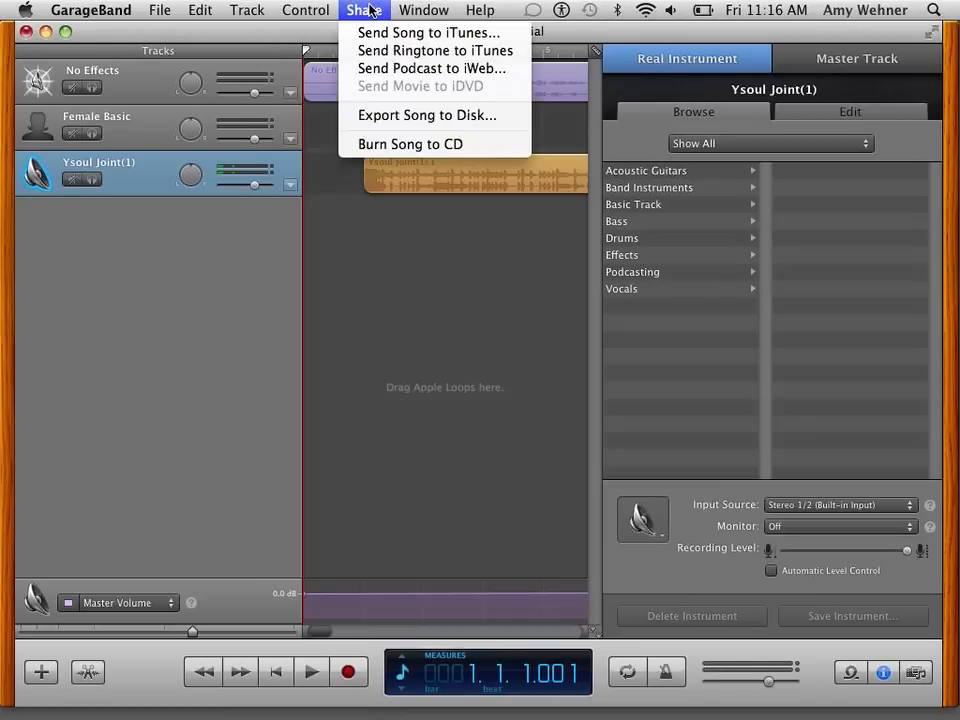